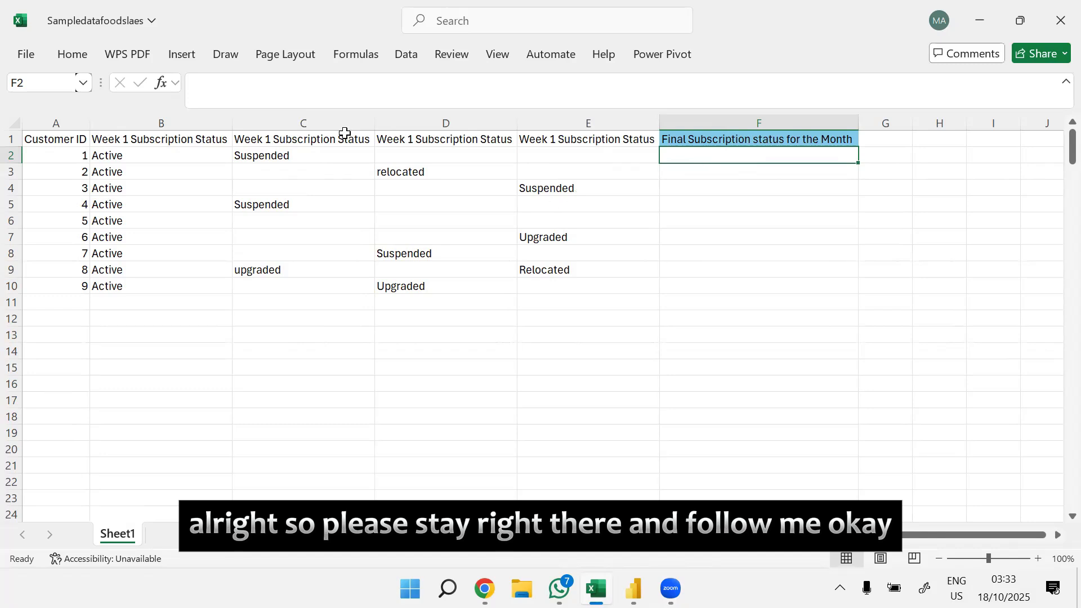
left_click_drag(56, 141, 614, 288)
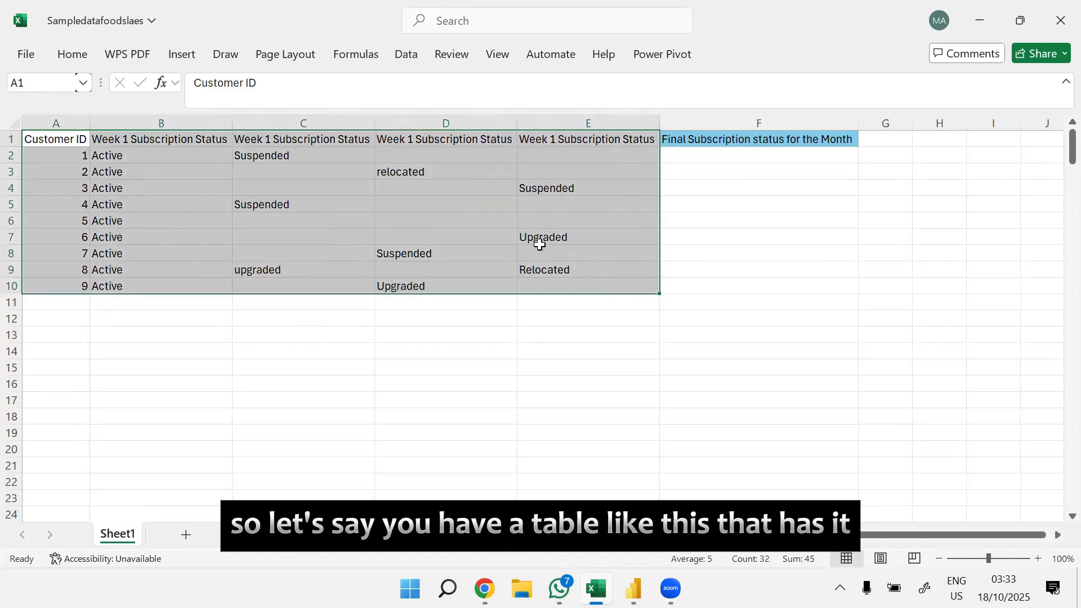
left_click(62, 158)
left_click(158, 139)
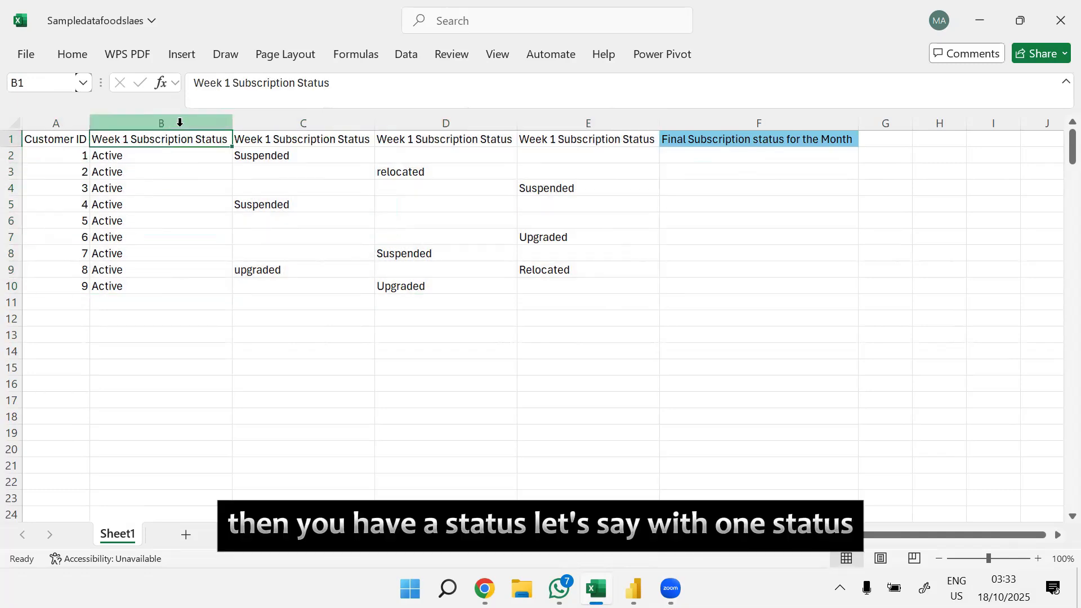
Step: Change the header in C1 to Week 2 Subscription Status and the header in D1 to Week 3 Subscription Status
double_click(271, 139)
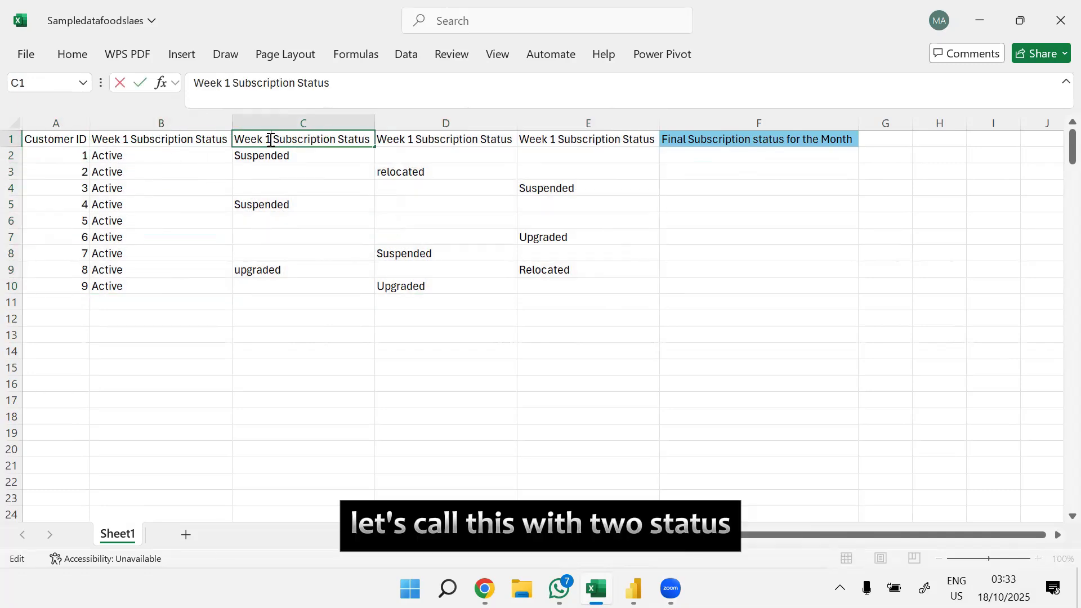
left_click(306, 159)
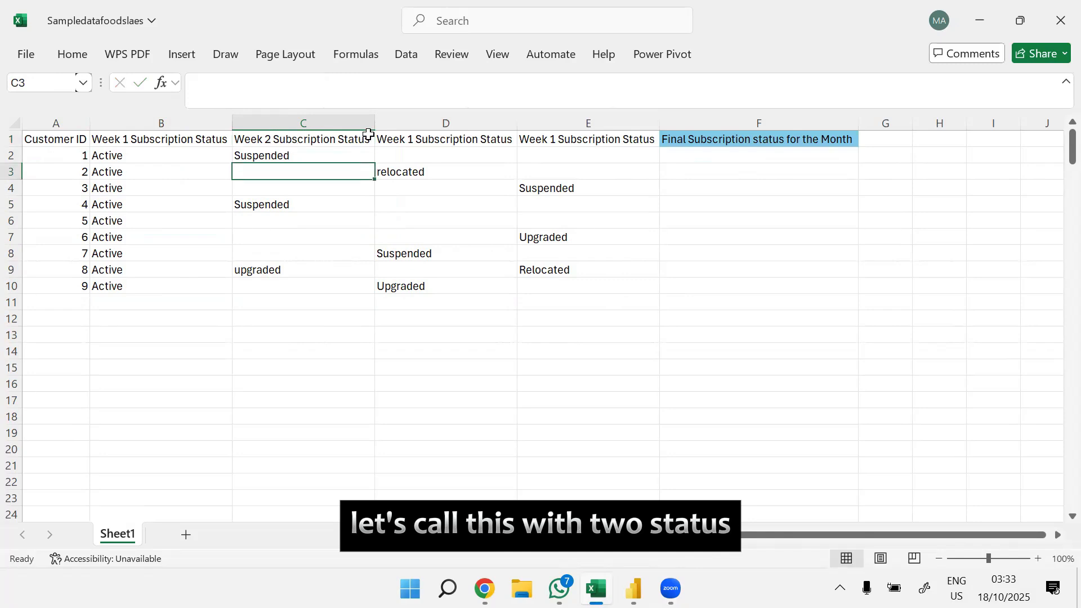
left_click(413, 141)
double_click(412, 140)
key("BackSpace")
type("3")
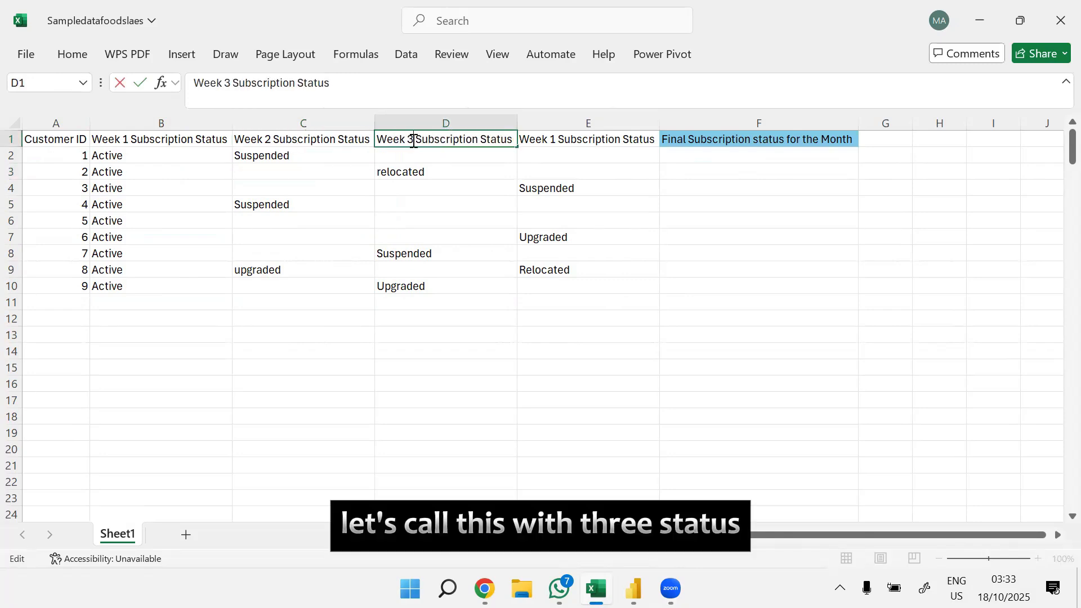
left_click(523, 206)
Step: Change the header in E1 to Week 4 Subscription Status
double_click(555, 137)
key("BackSpace")
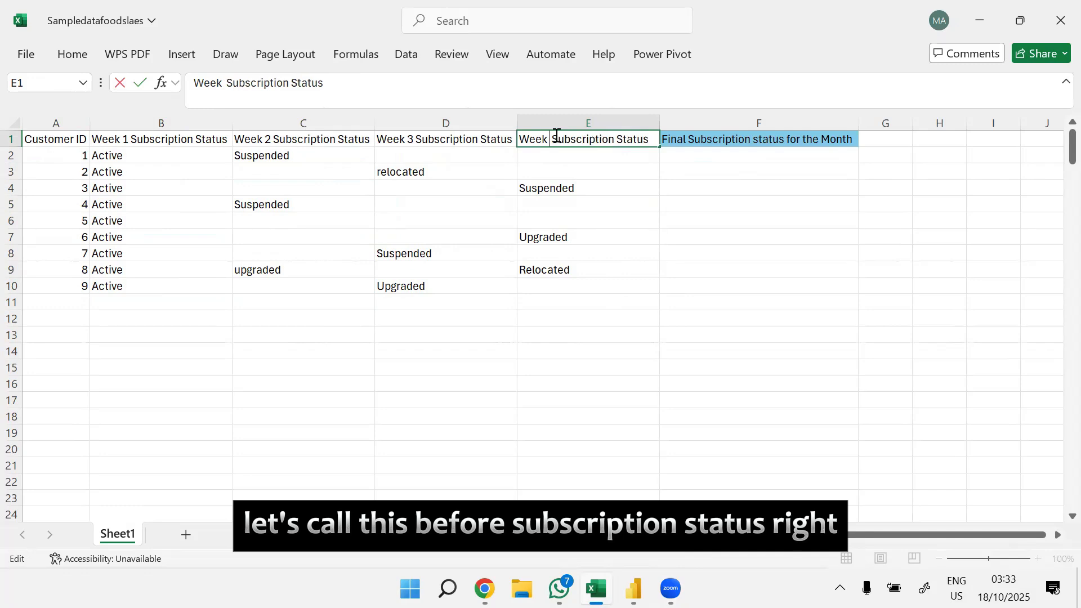
type("4")
key("Return")
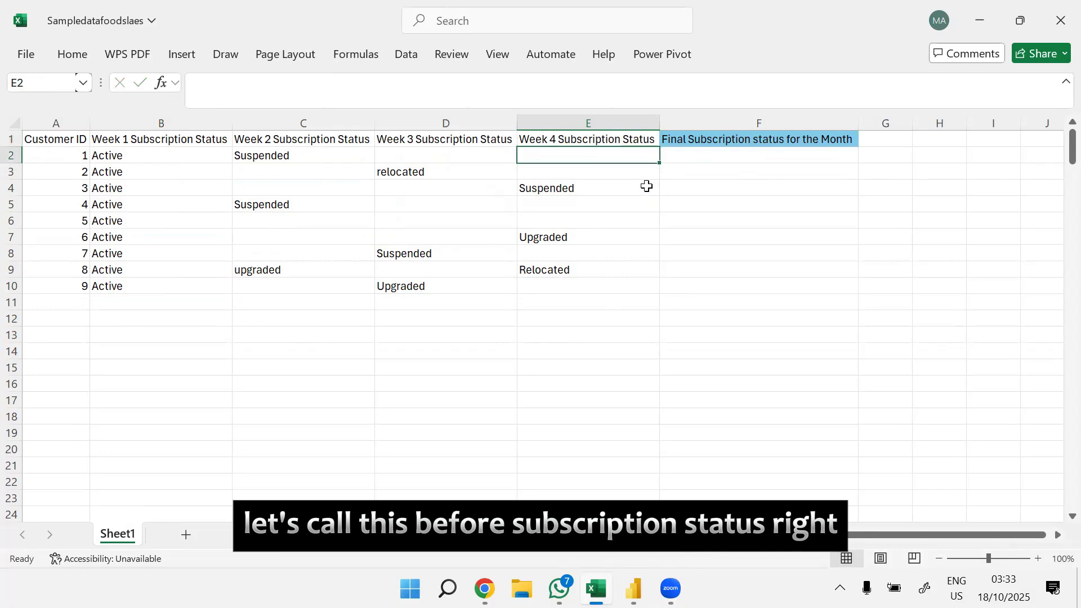
left_click(609, 221)
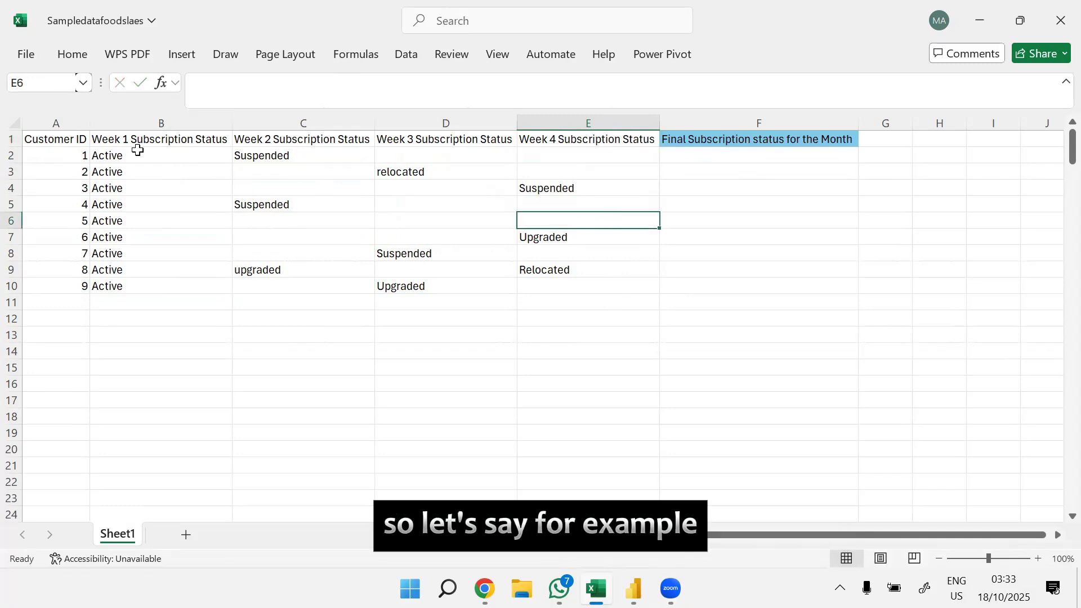
left_click_drag(138, 155, 148, 281)
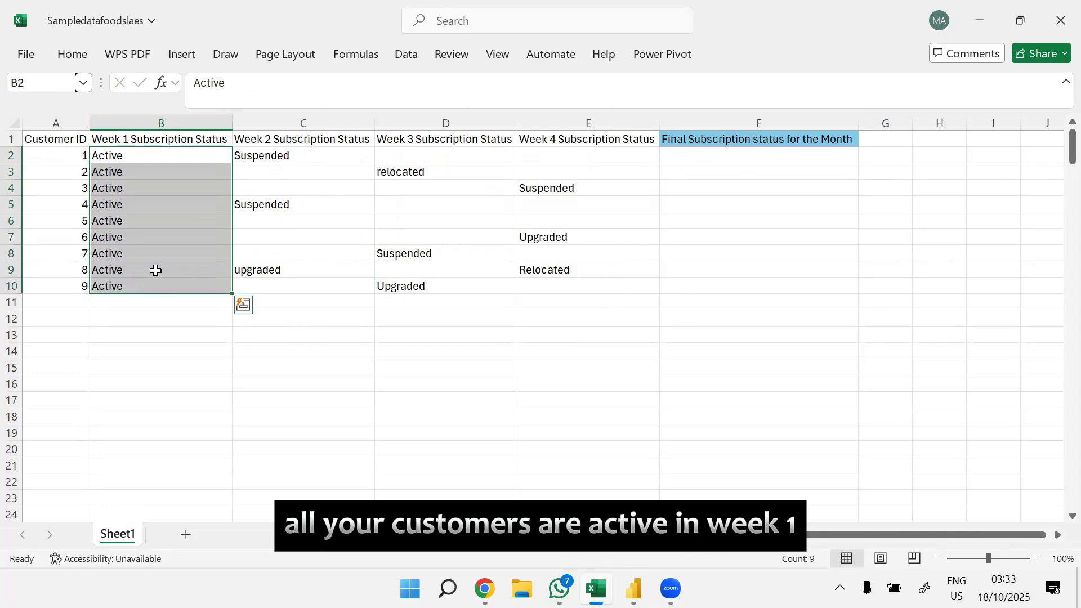
left_click(300, 158)
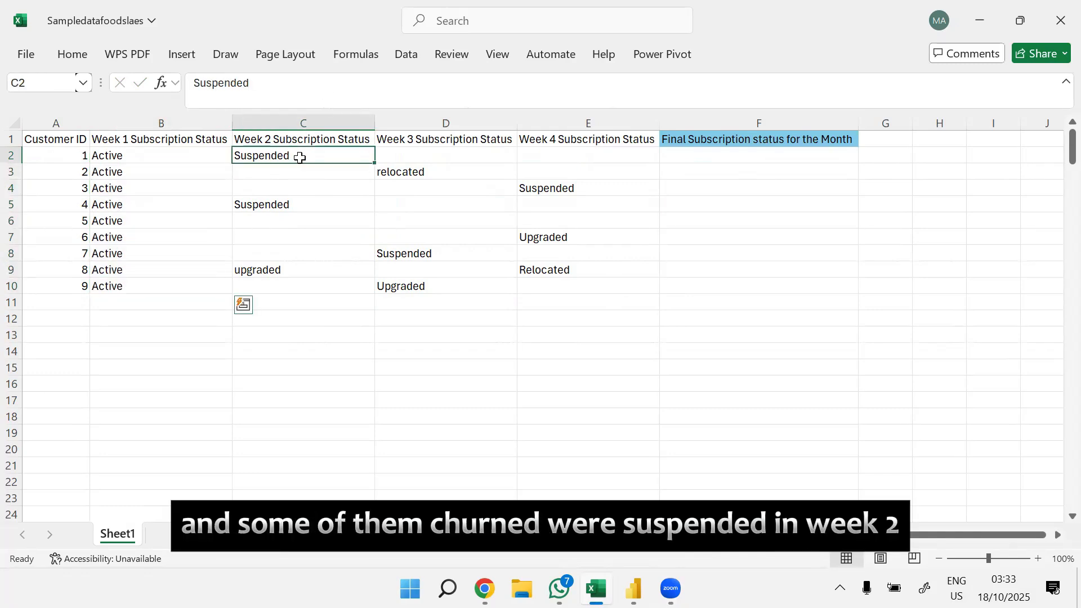
left_click(283, 204)
Step: Set the Week 2 status of the customer in row 2 to Relocated
left_click(278, 156)
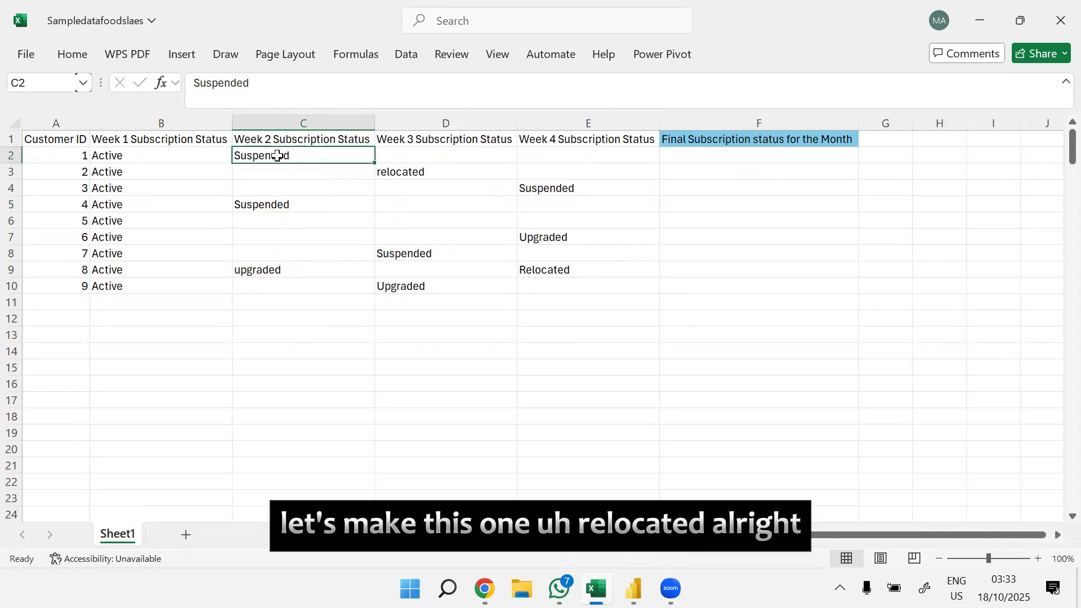
type("Relocated")
key("Return")
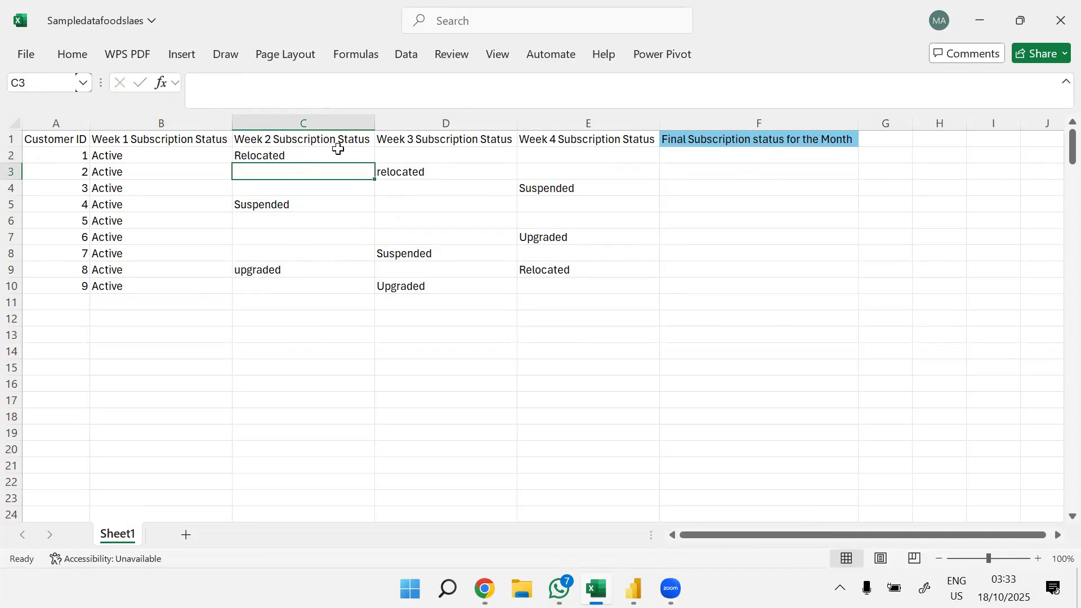
Step: Examine the weekly statuses, especially rows 2 and 9, to identify the last non-blank entry for the Final Subscription status column
left_click(290, 157)
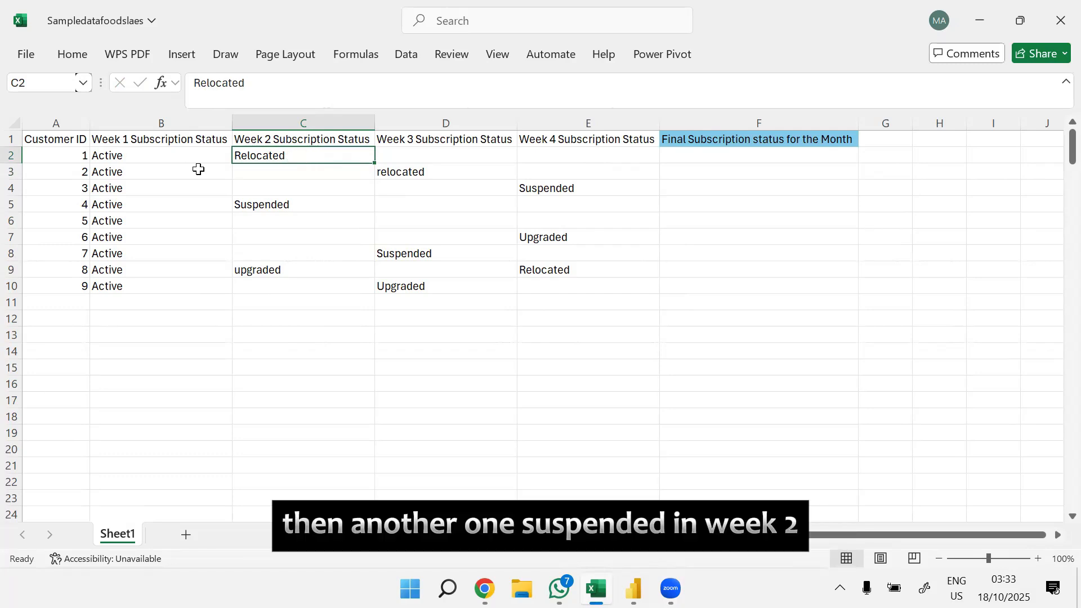
left_click(421, 171)
left_click(297, 203)
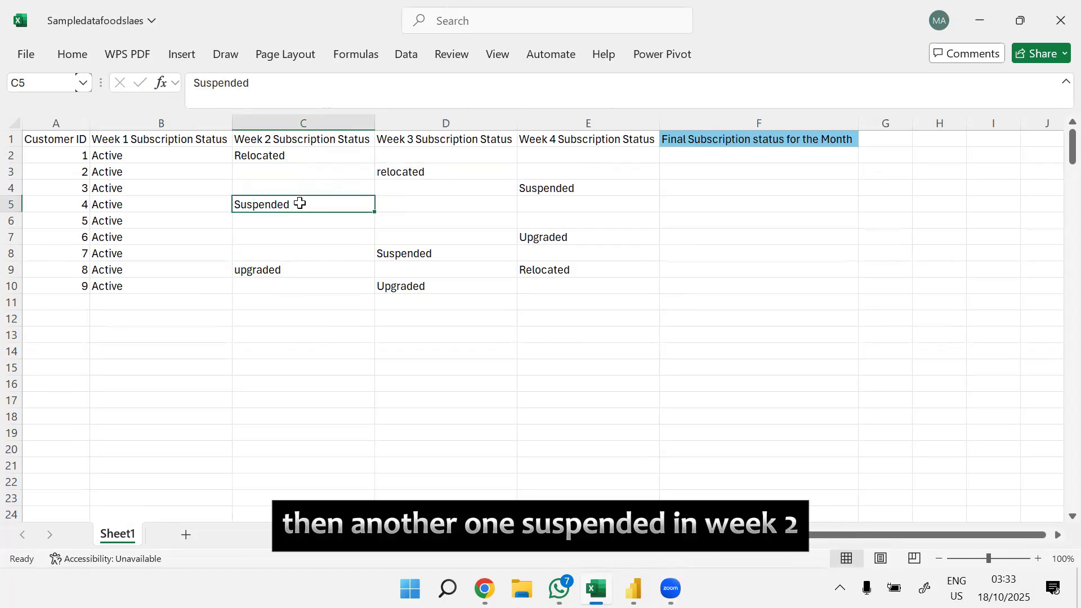
left_click(564, 189)
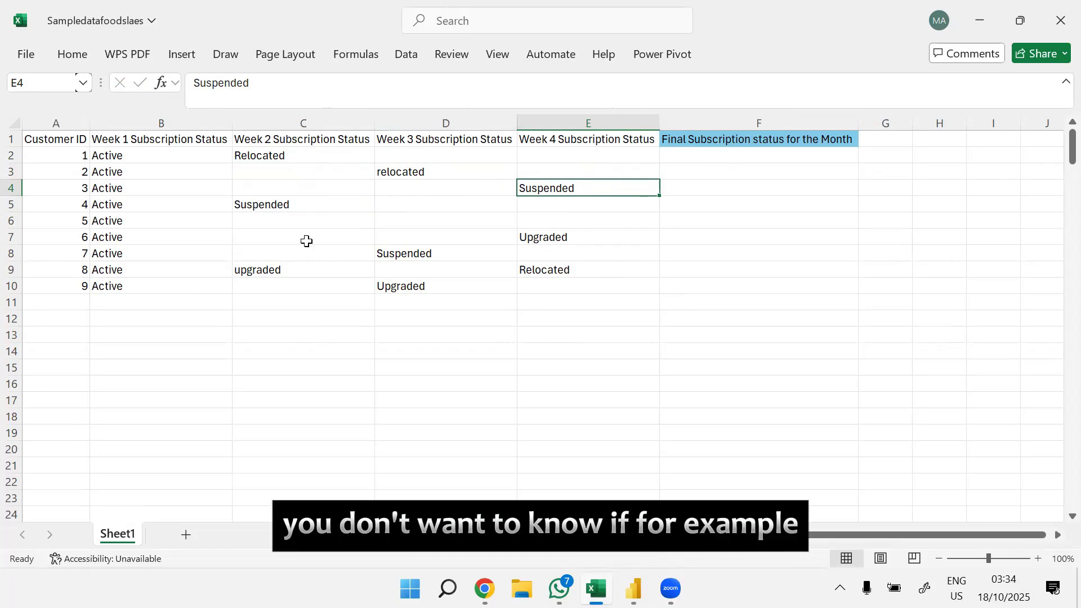
left_click(269, 272)
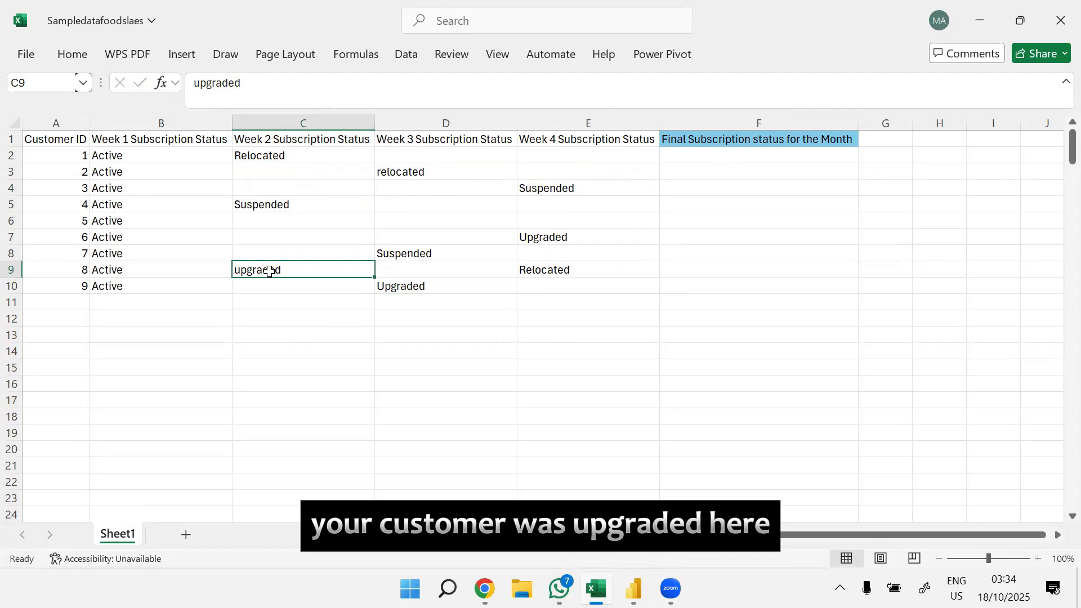
left_click(552, 271)
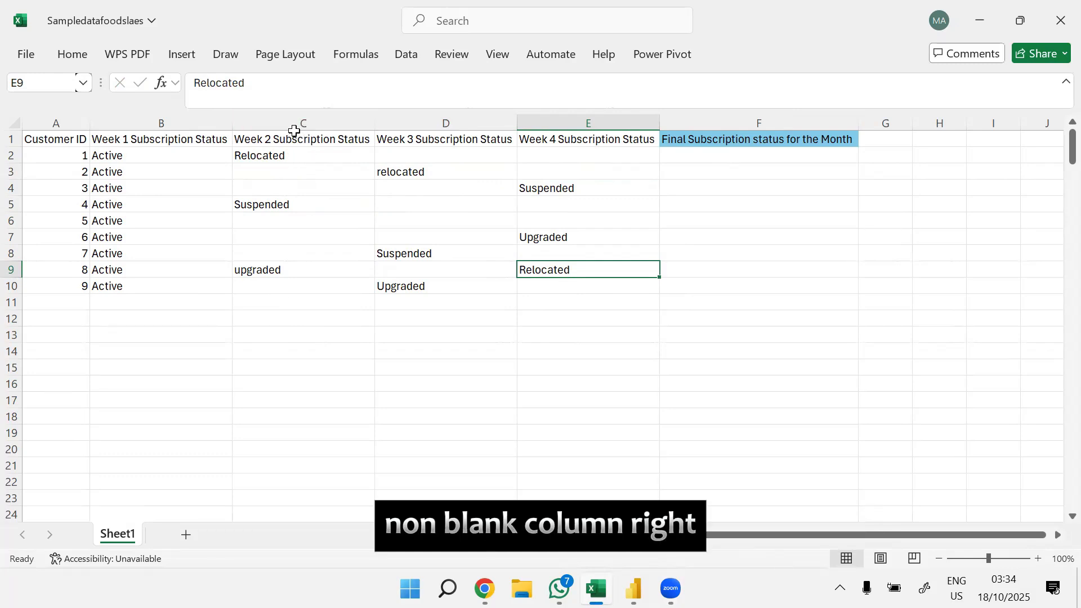
left_click(160, 159)
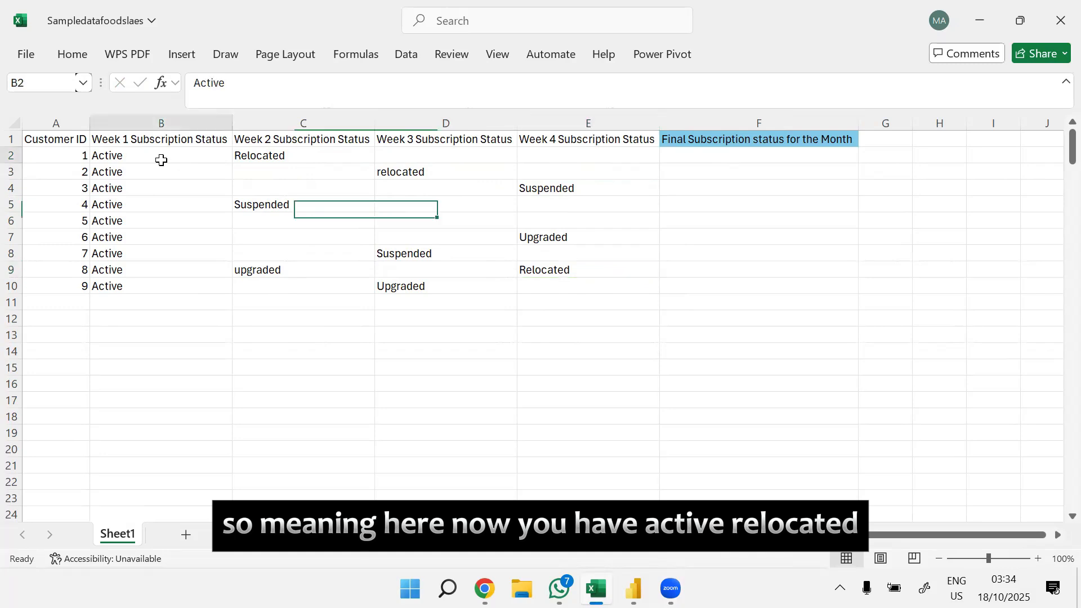
left_click(293, 155)
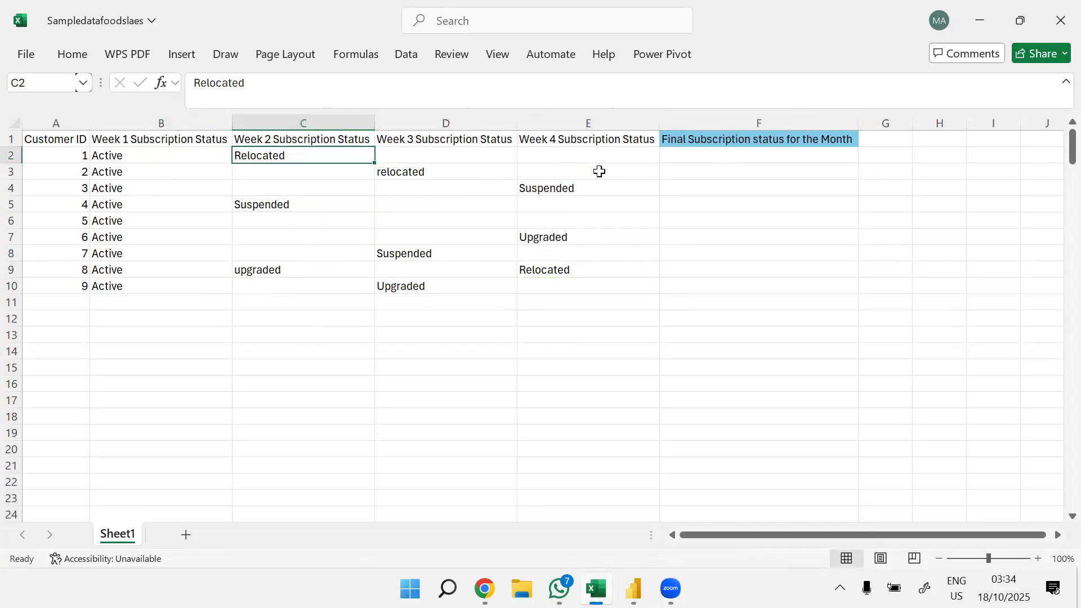
left_click(713, 155)
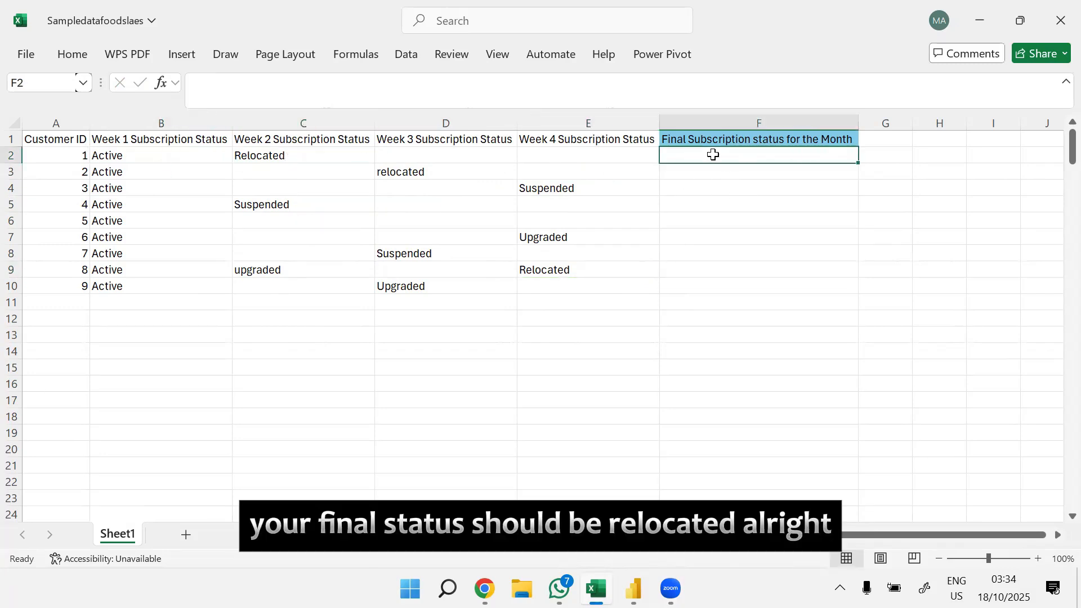
left_click(290, 156)
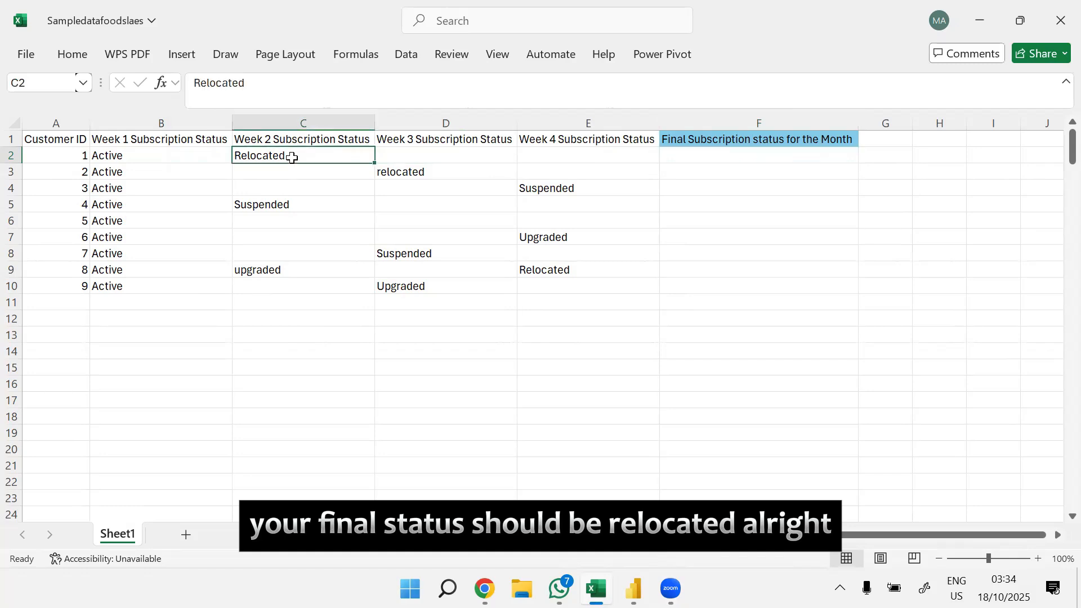
left_click(137, 156)
left_click(286, 154)
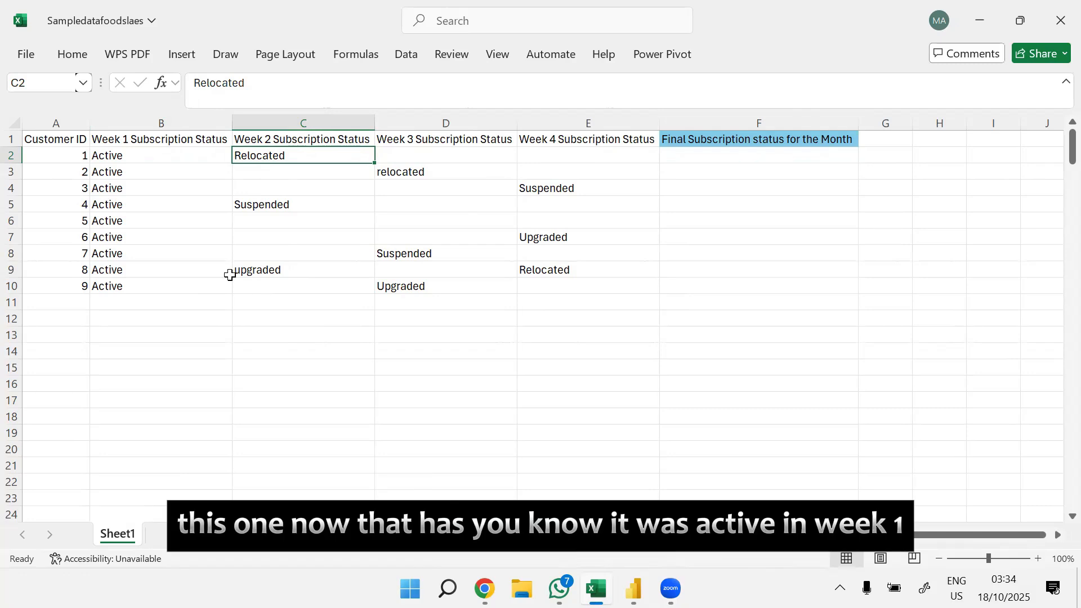
left_click(140, 269)
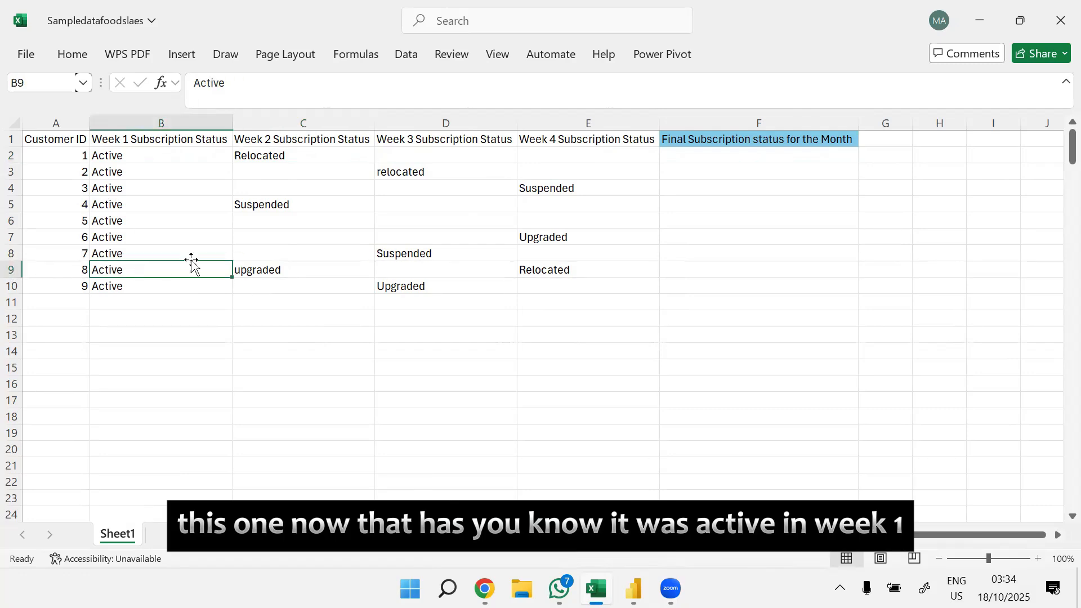
left_click(298, 269)
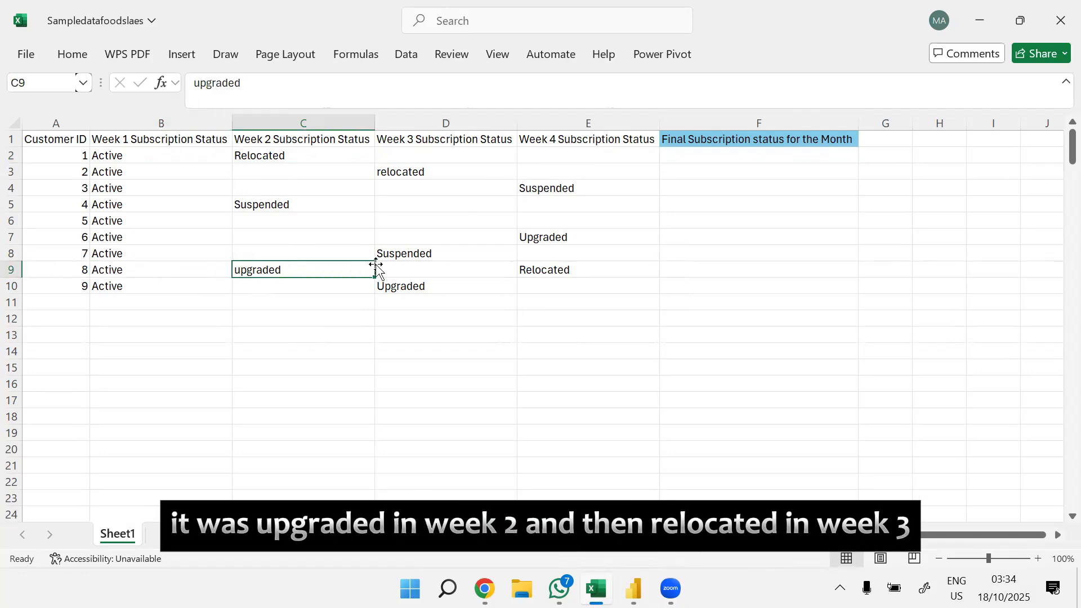
left_click(575, 272)
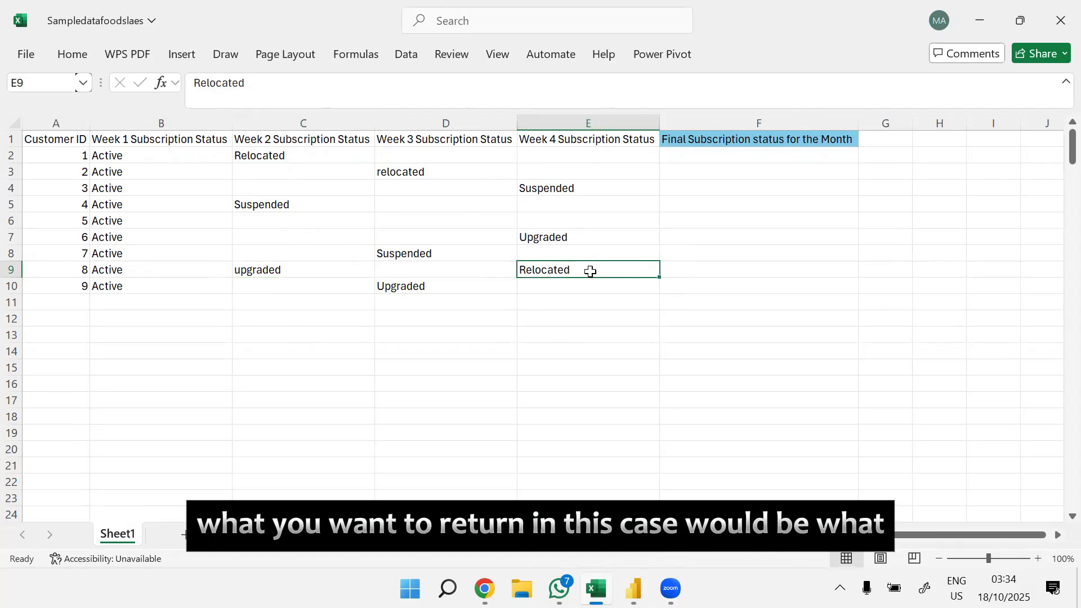
left_click(713, 271)
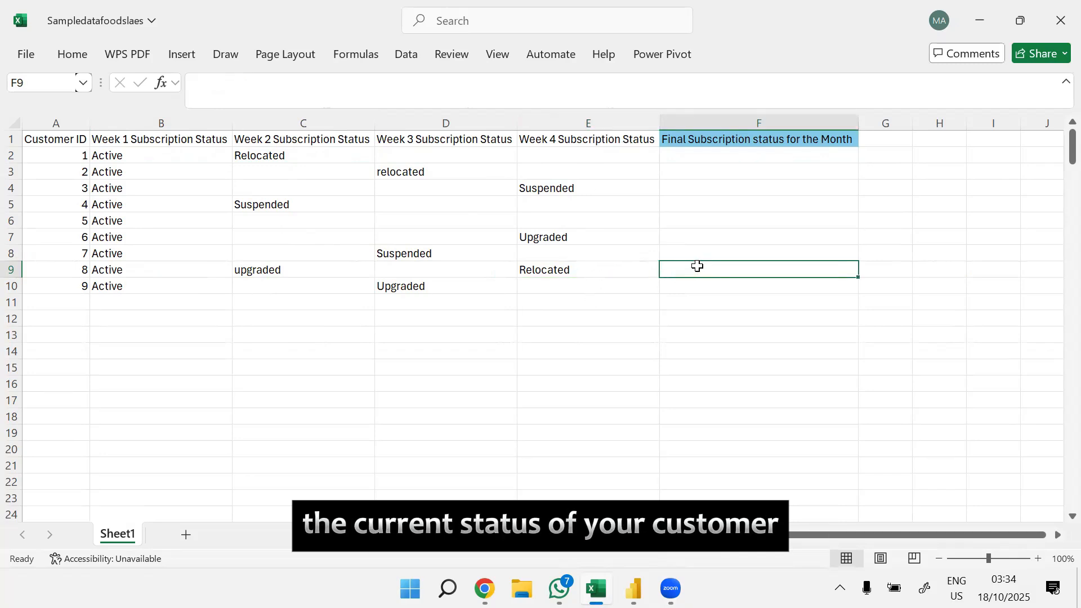
left_click(687, 155)
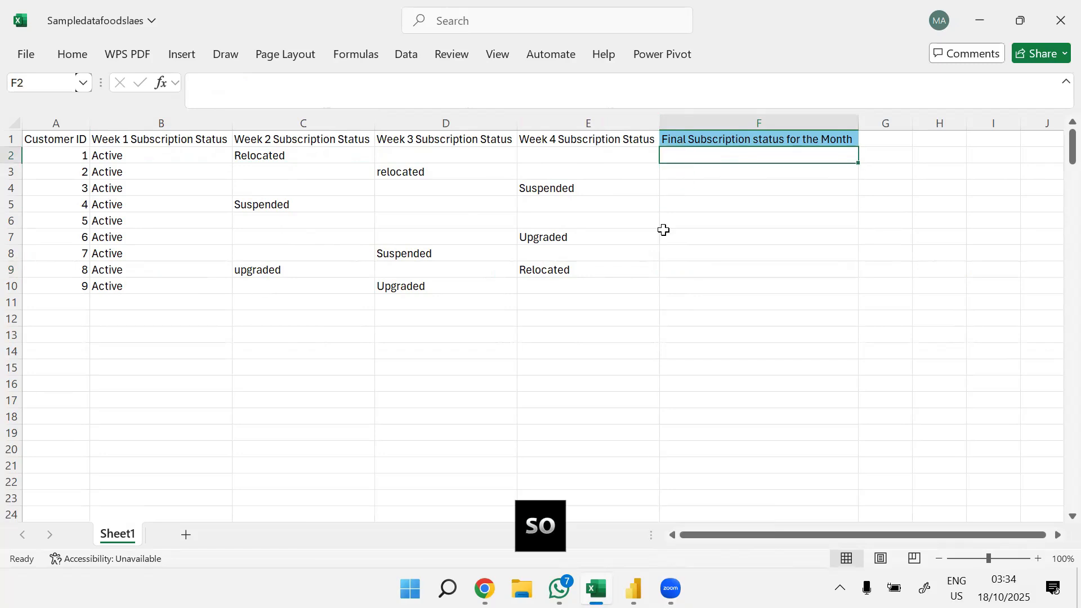
Step: Convert the data range A1:F10 into a table with headers
left_click(634, 250)
left_click(439, 216)
key("ctrl+a")
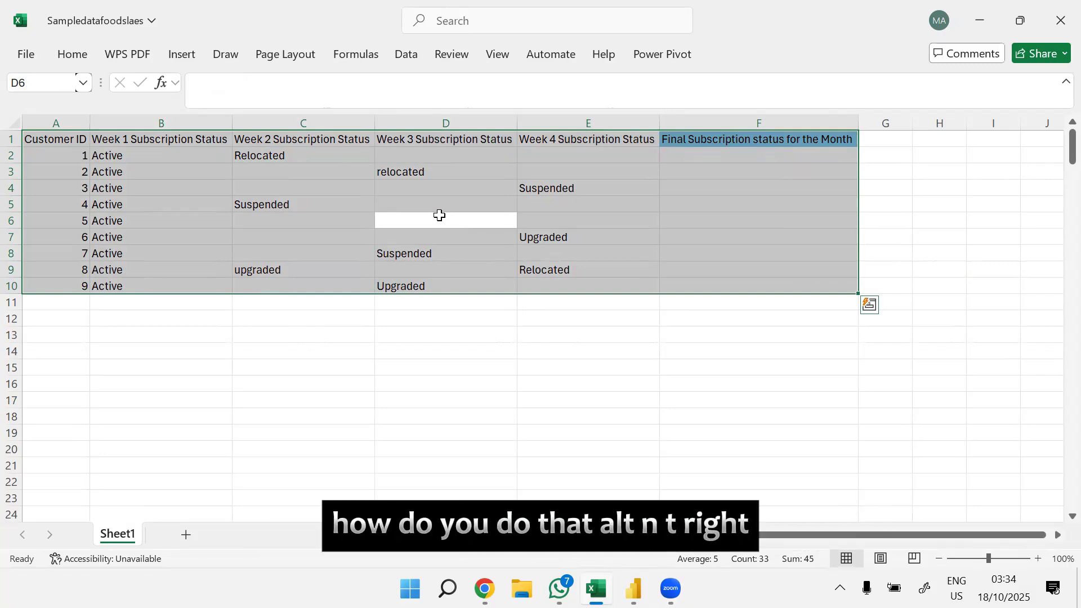
key("alt+n")
key("t")
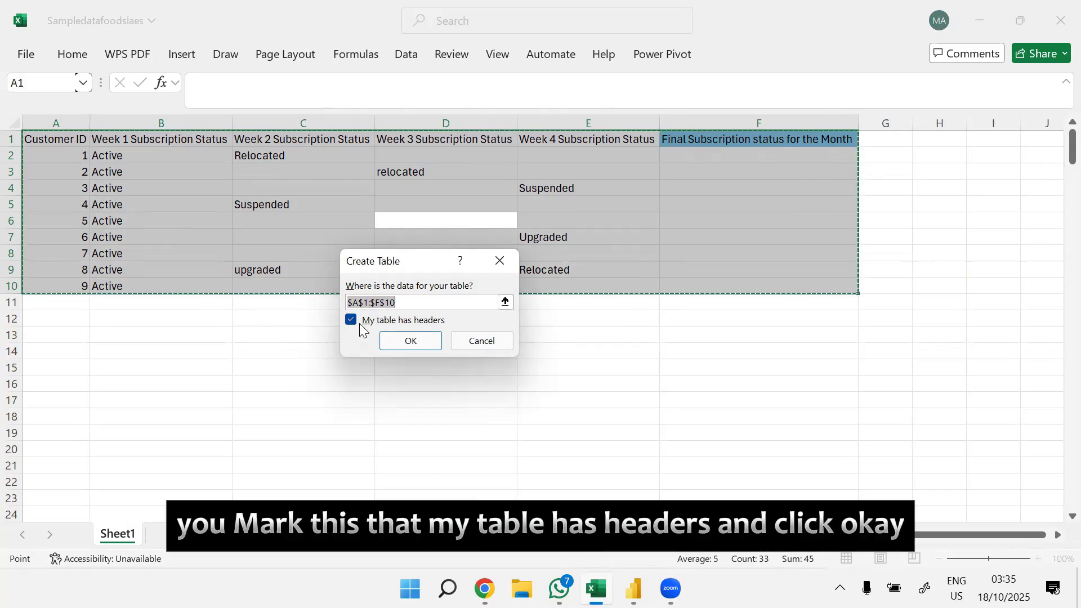
left_click(424, 339)
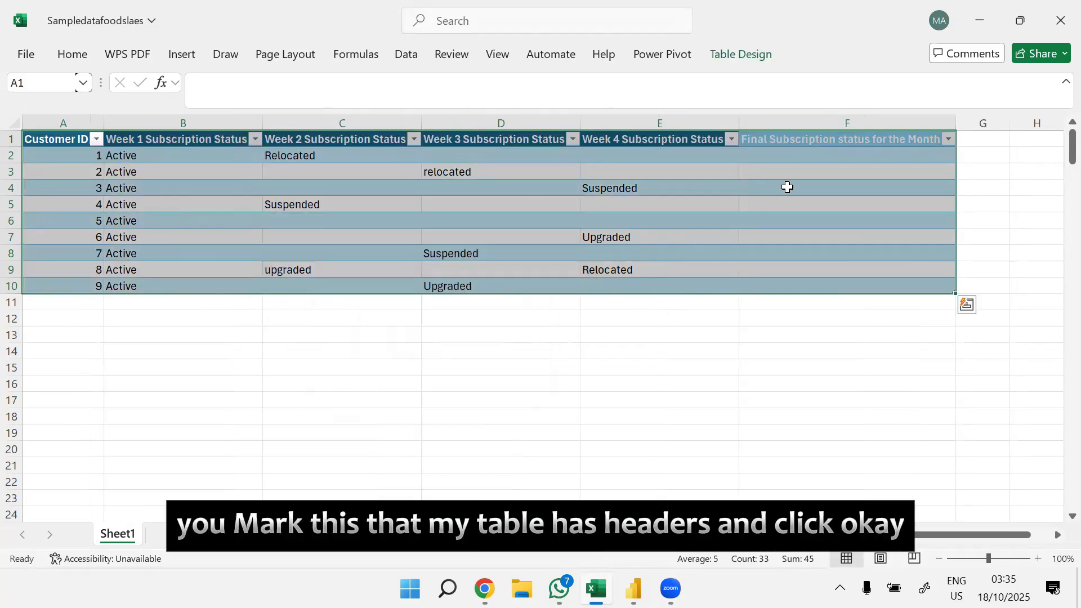
left_click(787, 187)
Step: Start an XLOOKUP formula in F2 with lookup value TRUE and a bracketed lookup array testing the row's Week 1 to Week 4 statuses for <>""
left_click(793, 156)
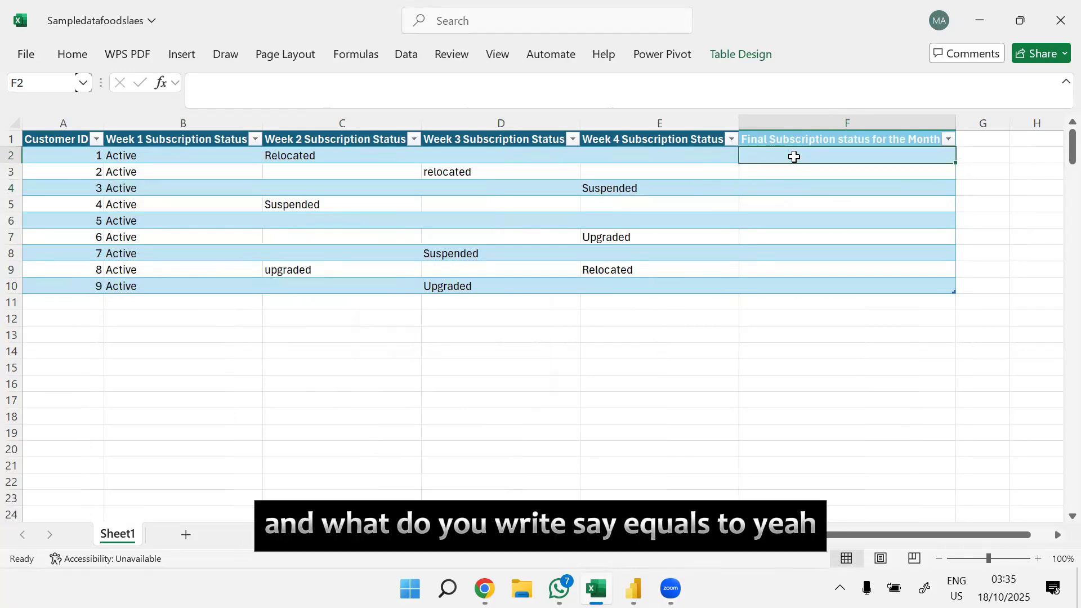
type("=xl")
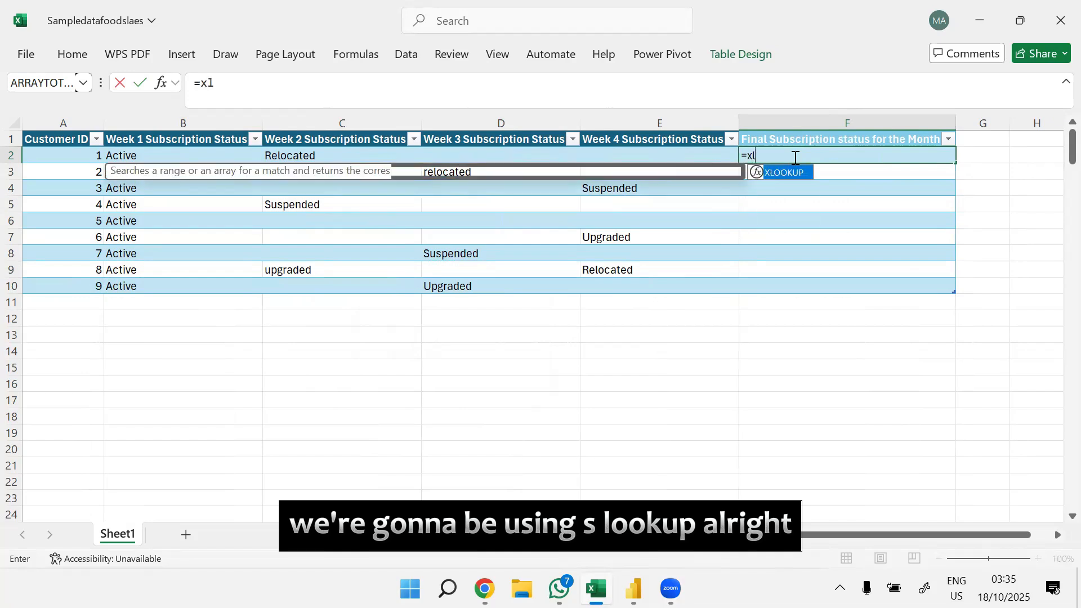
key("Tab")
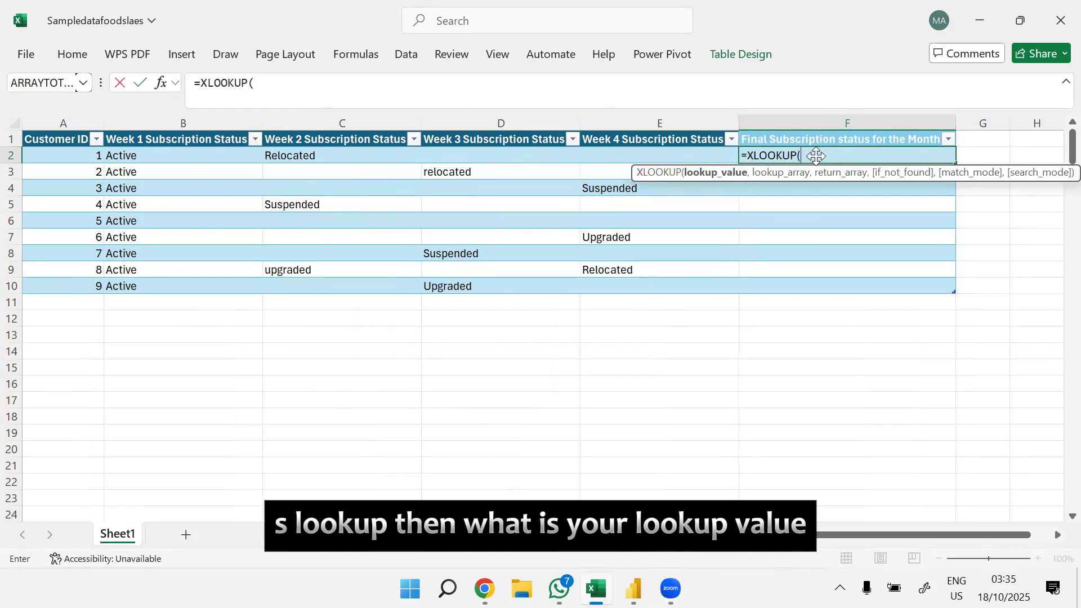
type("TRUE")
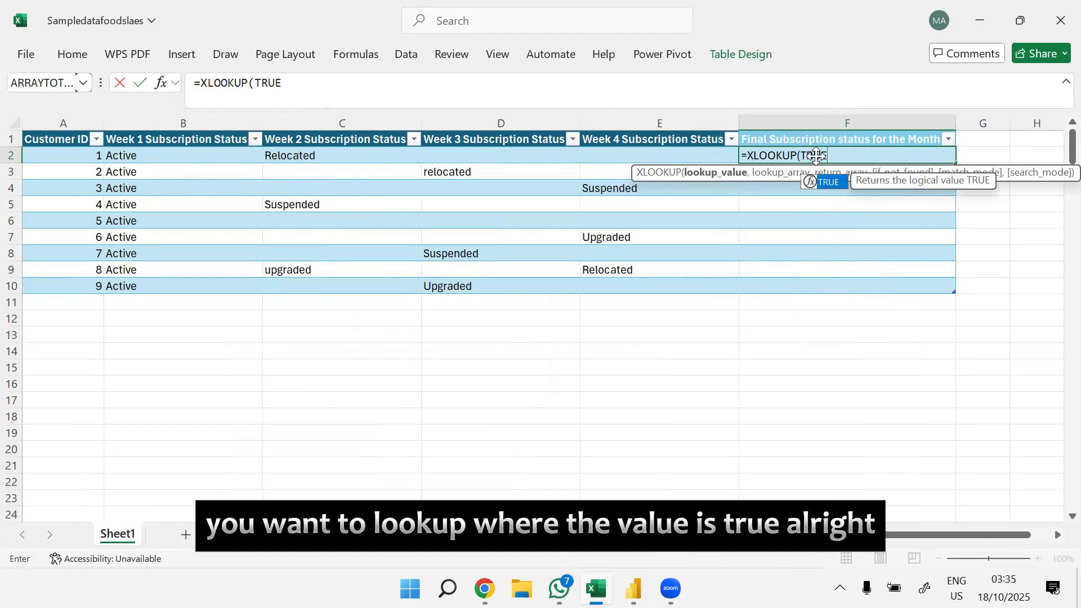
type(",")
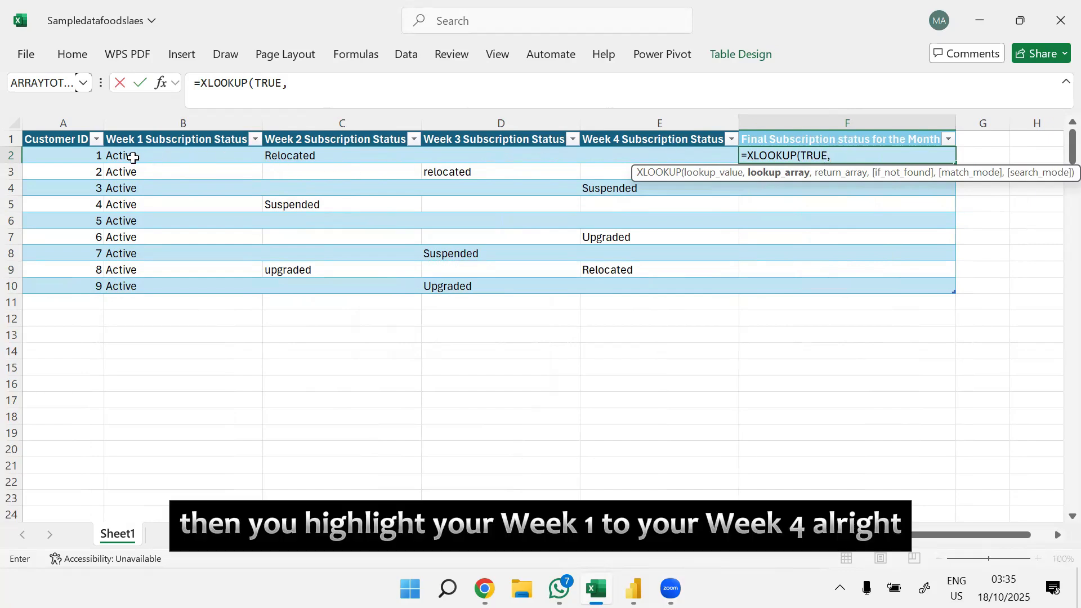
left_click_drag(133, 158, 680, 154)
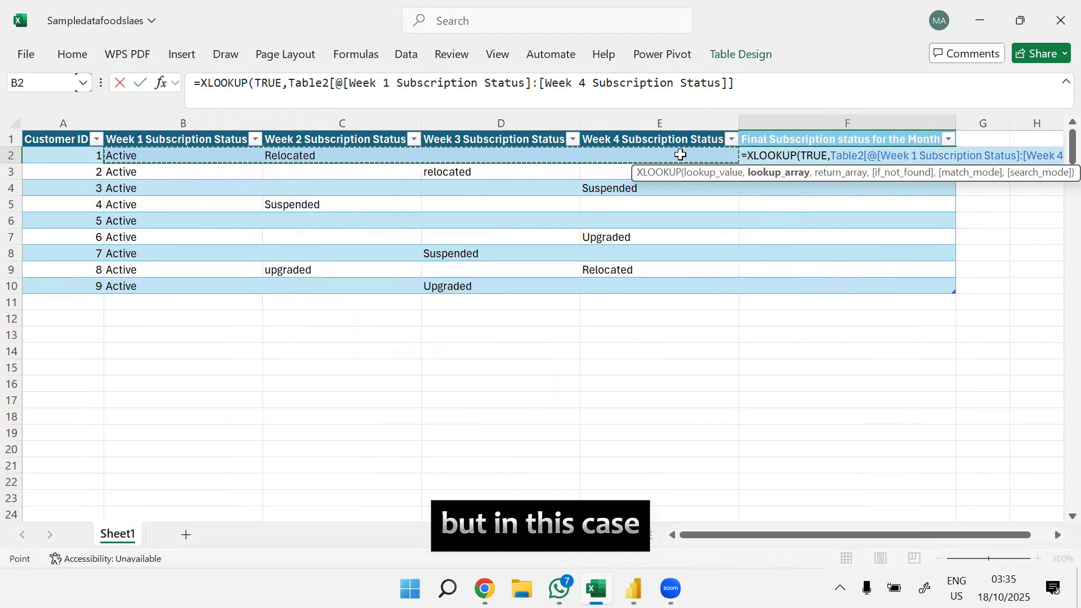
type("<>")
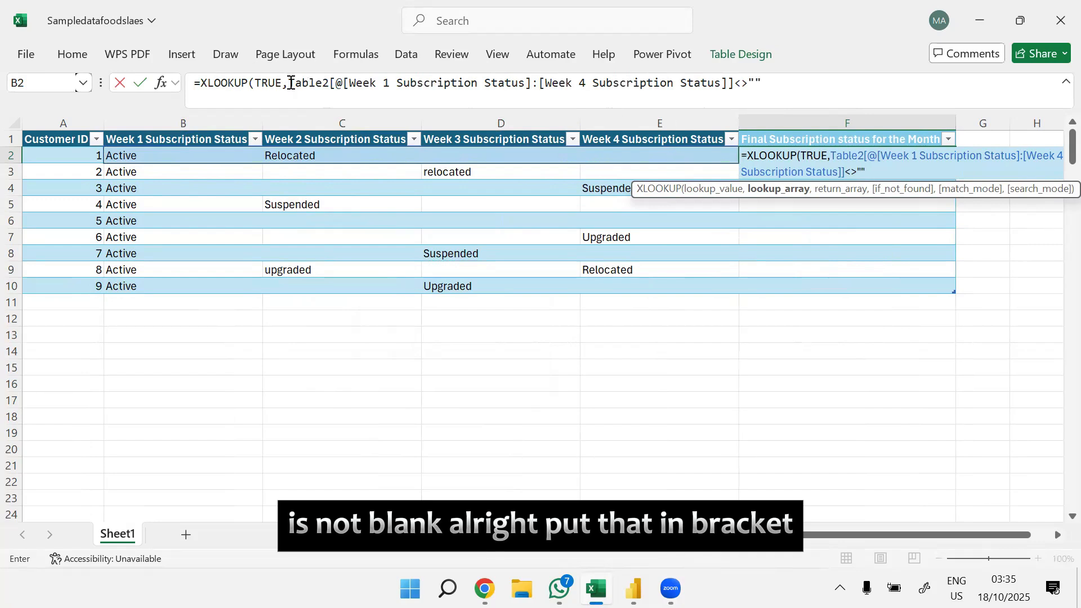
left_click(290, 83)
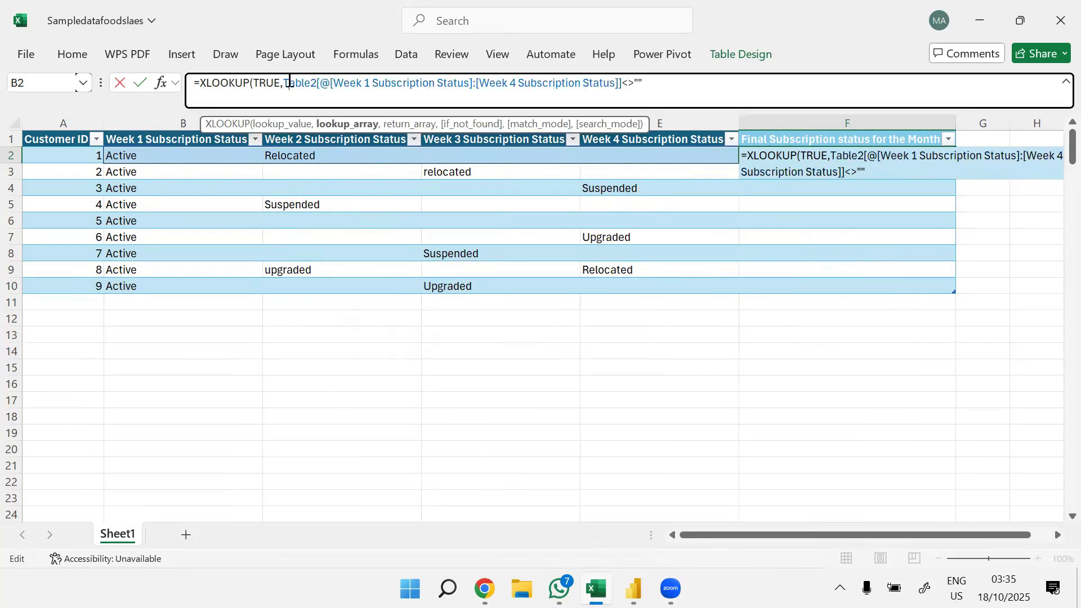
type("(TRUE")
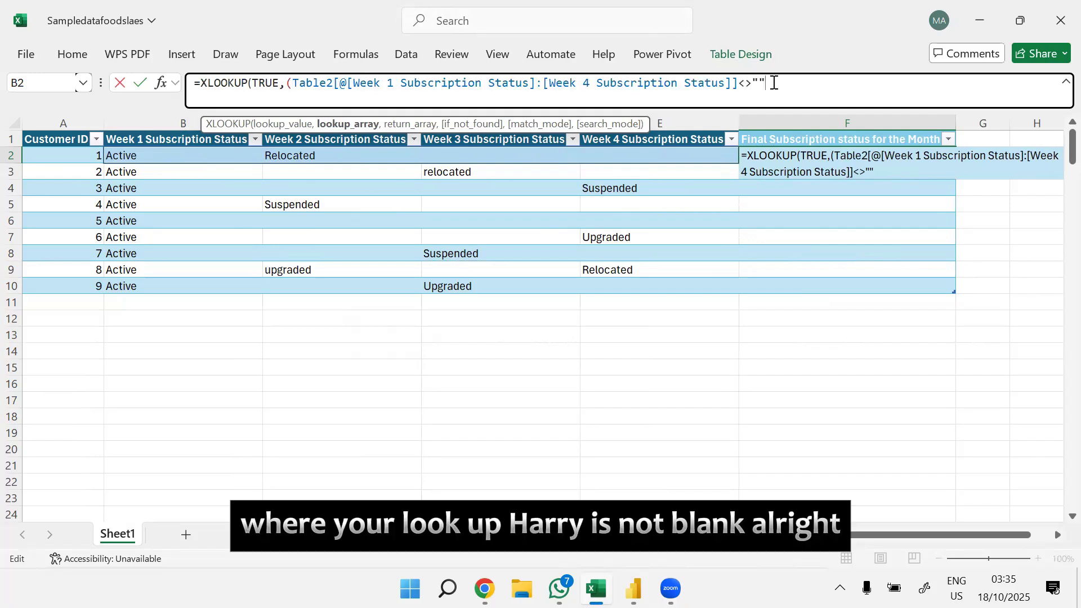
type(",")
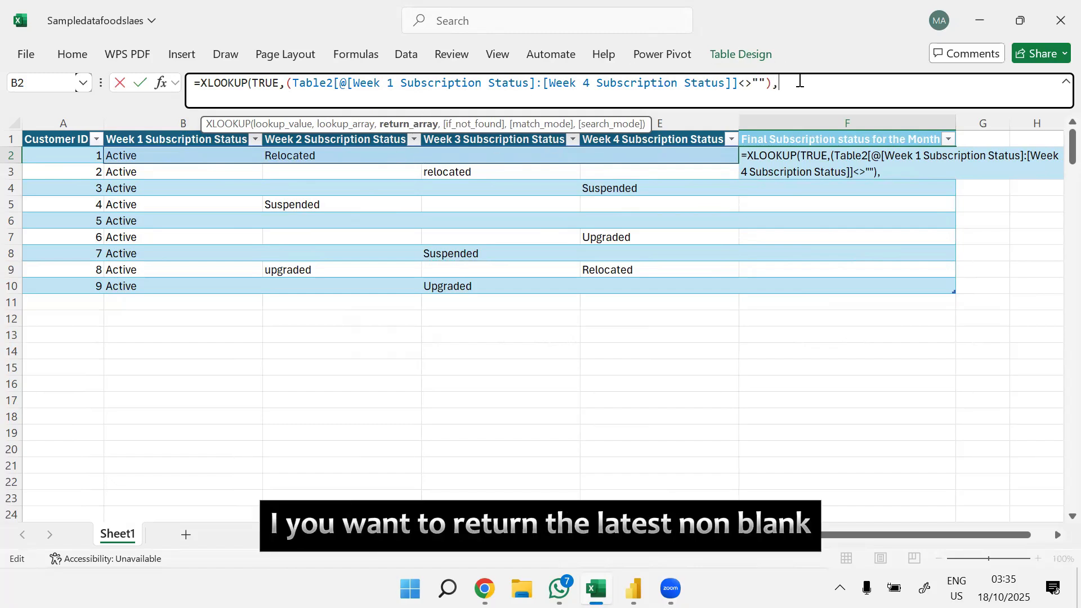
Step: Complete the F2 formula with return array B1:E2, "" if not found, match mode 0 and search mode -1
left_click_drag(144, 157, 685, 144)
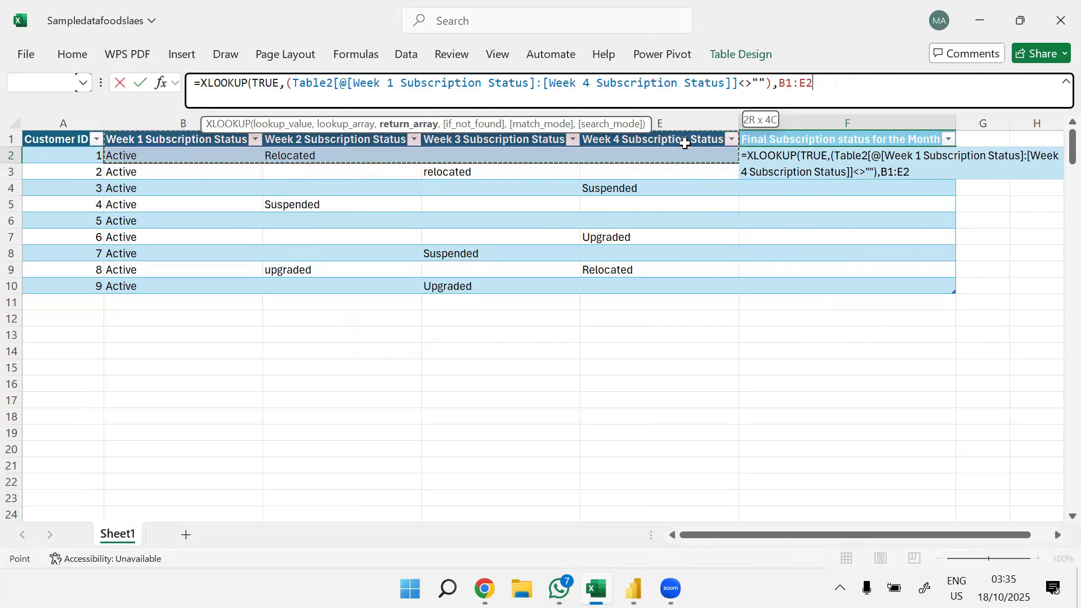
left_click_drag(684, 143, 684, 143)
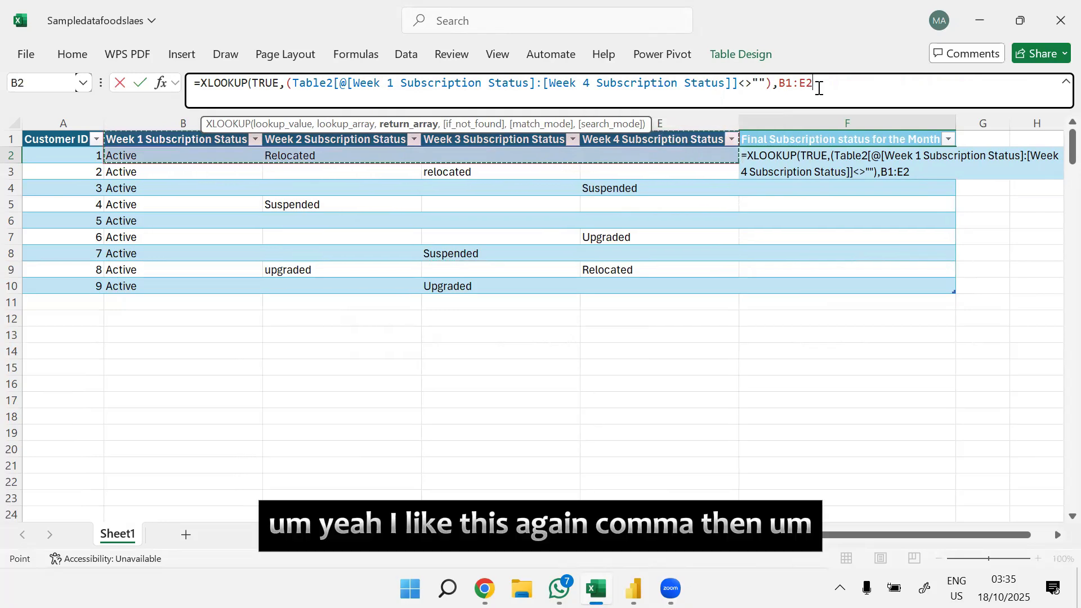
type(",")
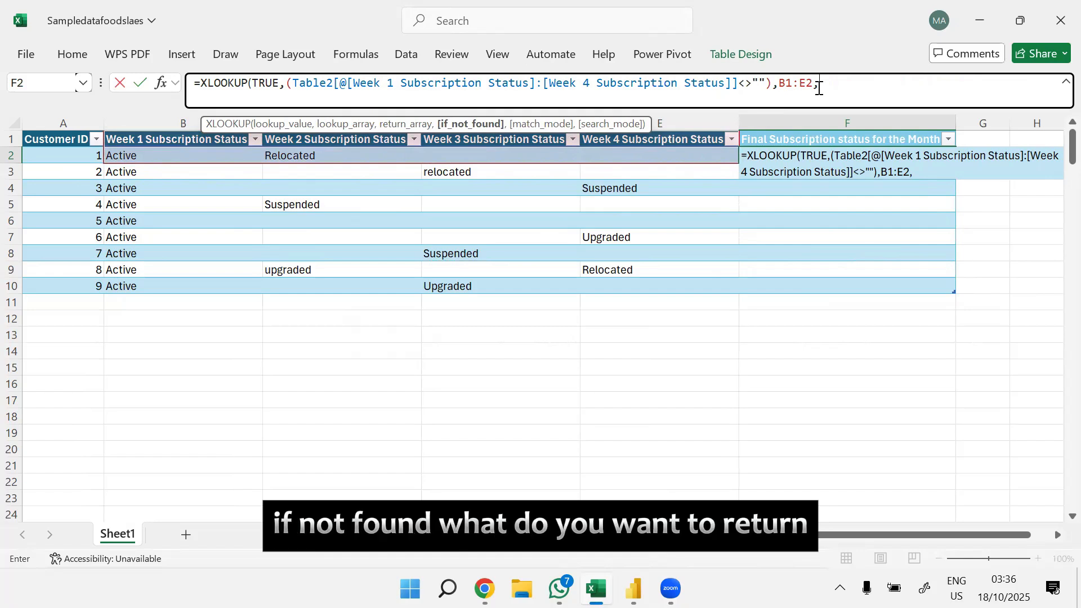
type("\"\"")
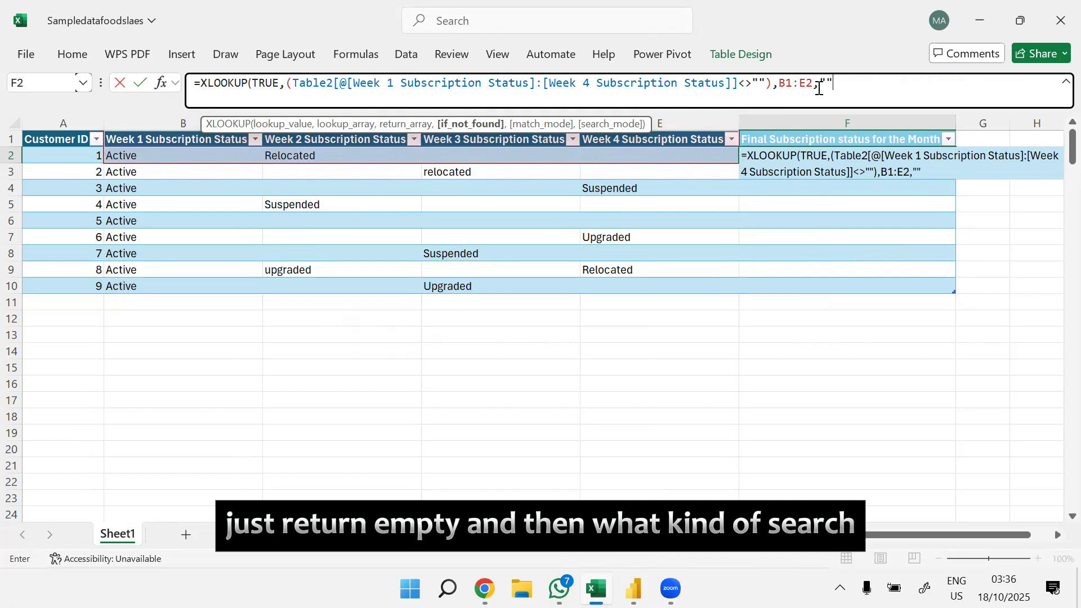
type(",")
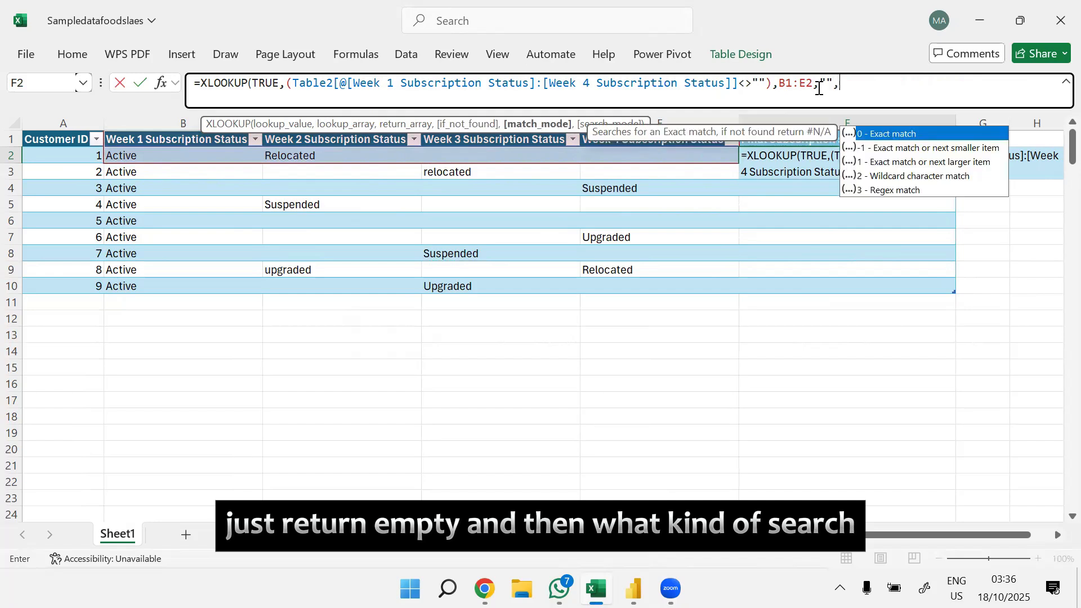
type("0")
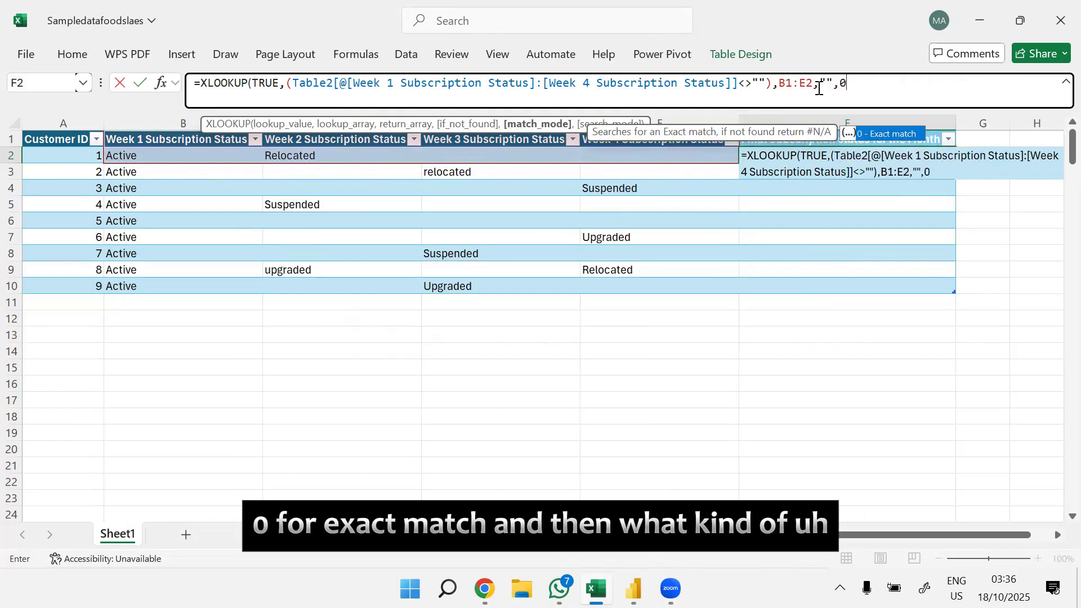
type(",")
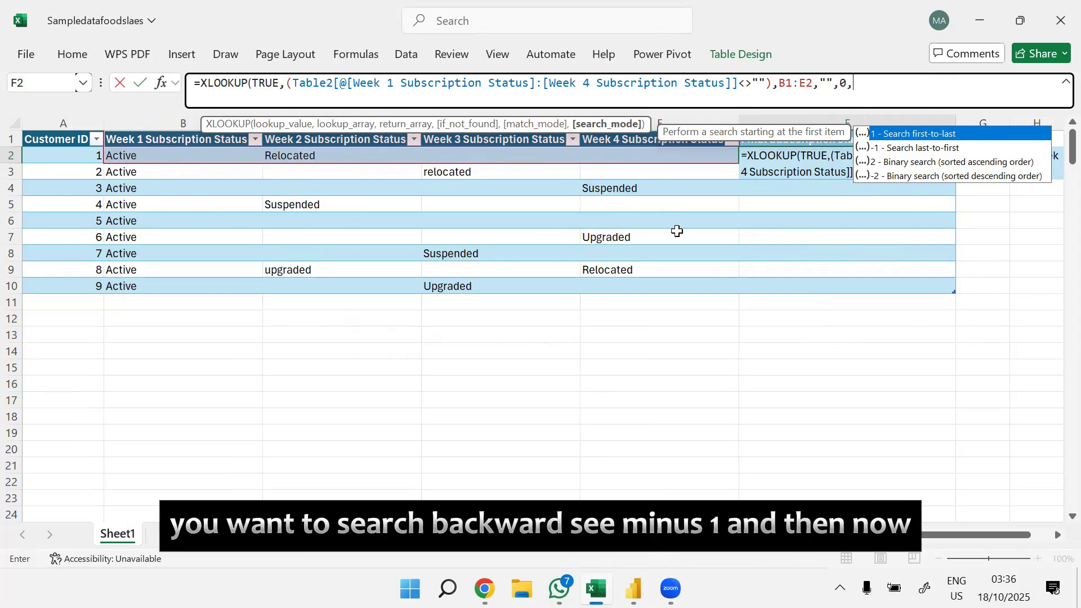
type("-1)")
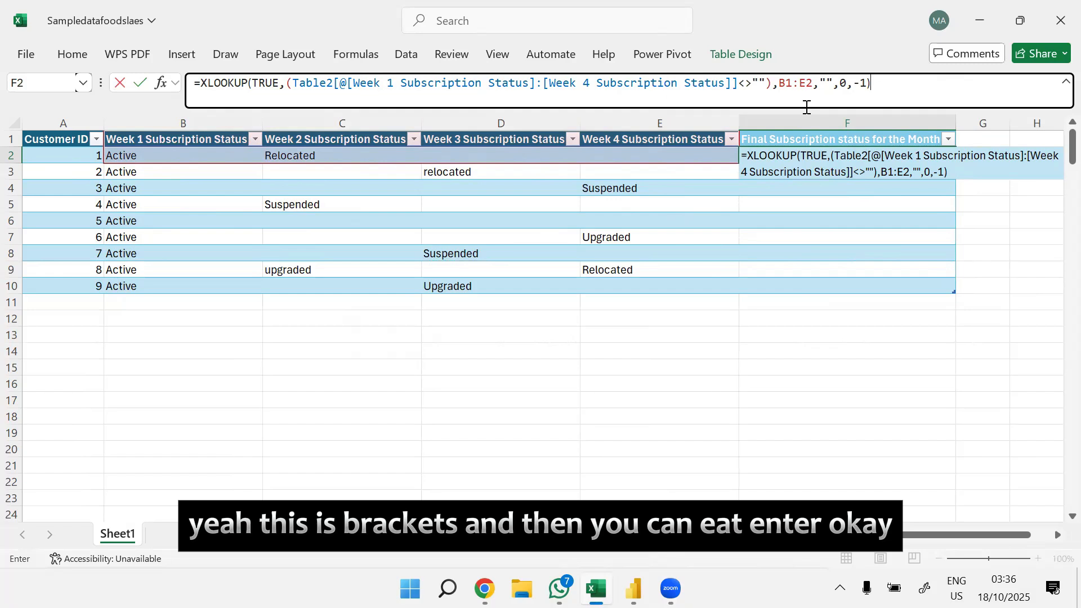
key("Return")
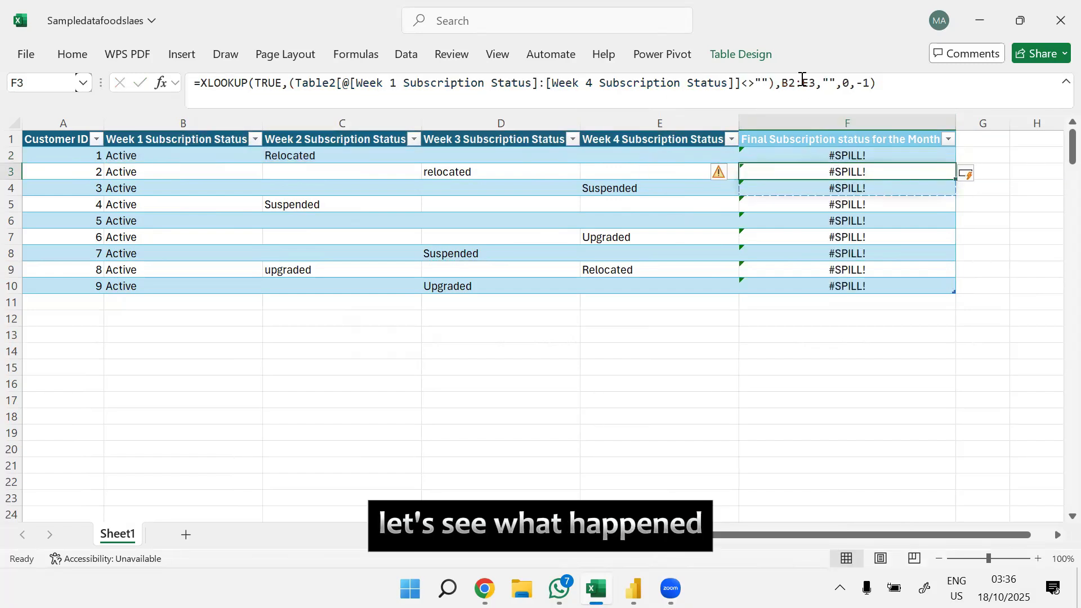
Step: Replace the return array B1:E2 in the F2 formula with only row 2's Week 1 to Week 4 status cells
double_click(837, 155)
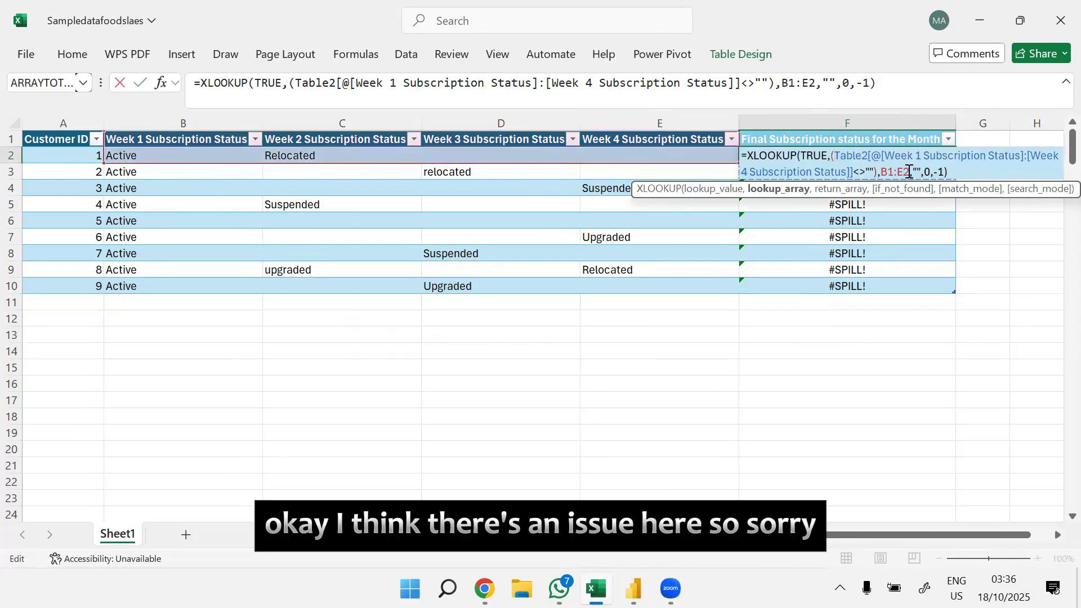
double_click(900, 172)
key("BackSpace")
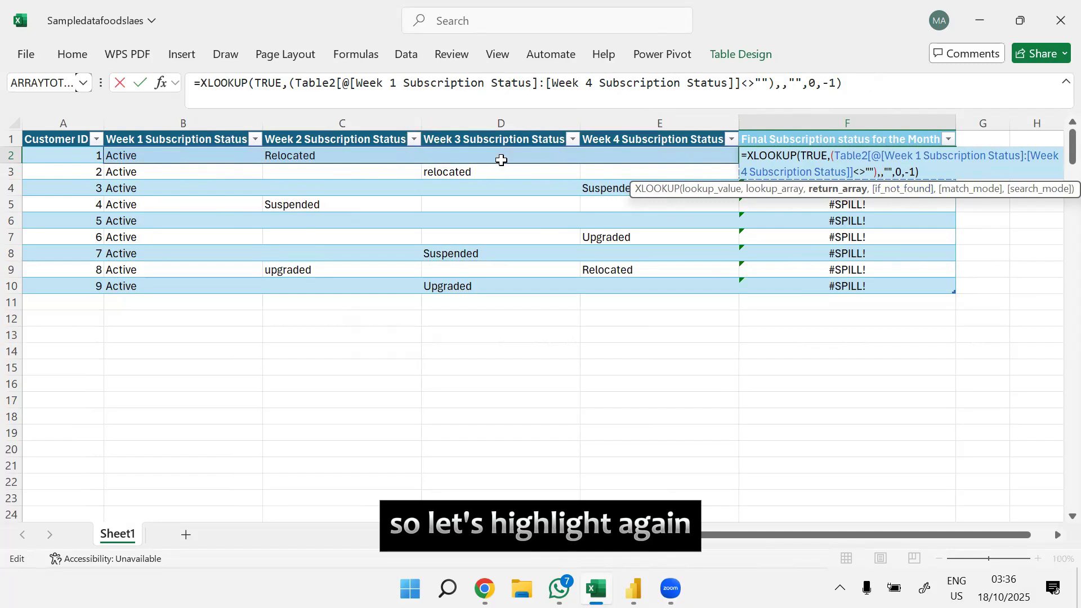
left_click_drag(134, 156, 668, 153)
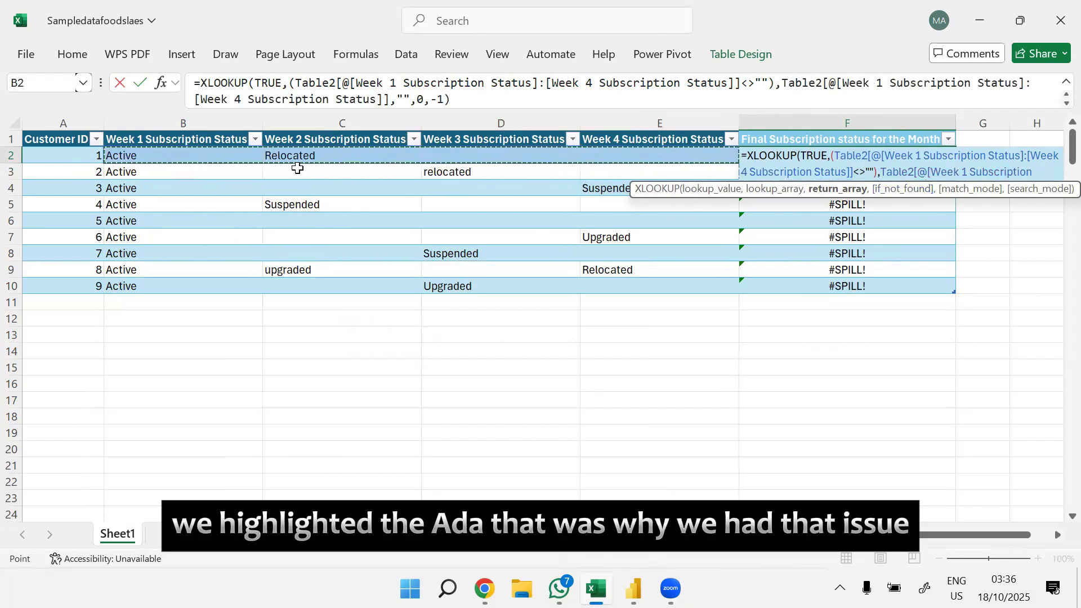
key("Return")
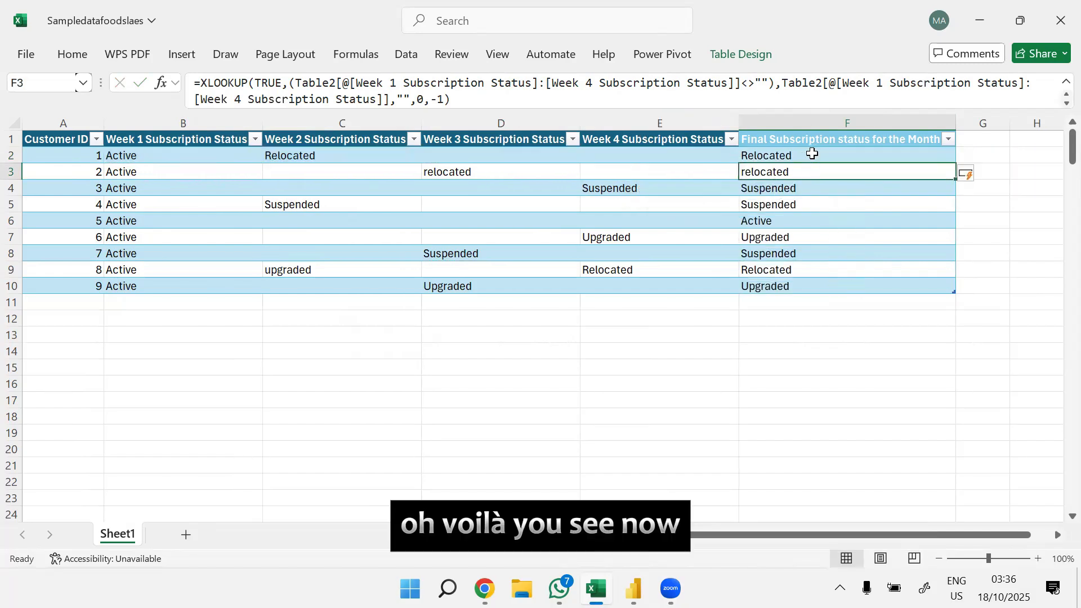
Step: Check the Final Subscription status results in rows 2 to 10 against each customer's last non-blank weekly status
left_click(777, 155)
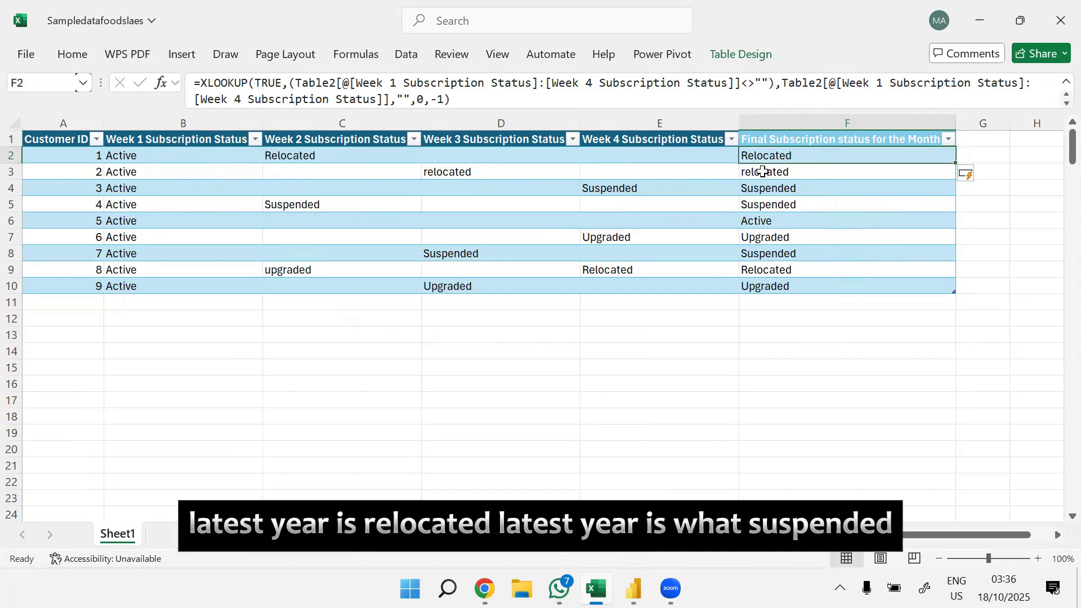
left_click(754, 168)
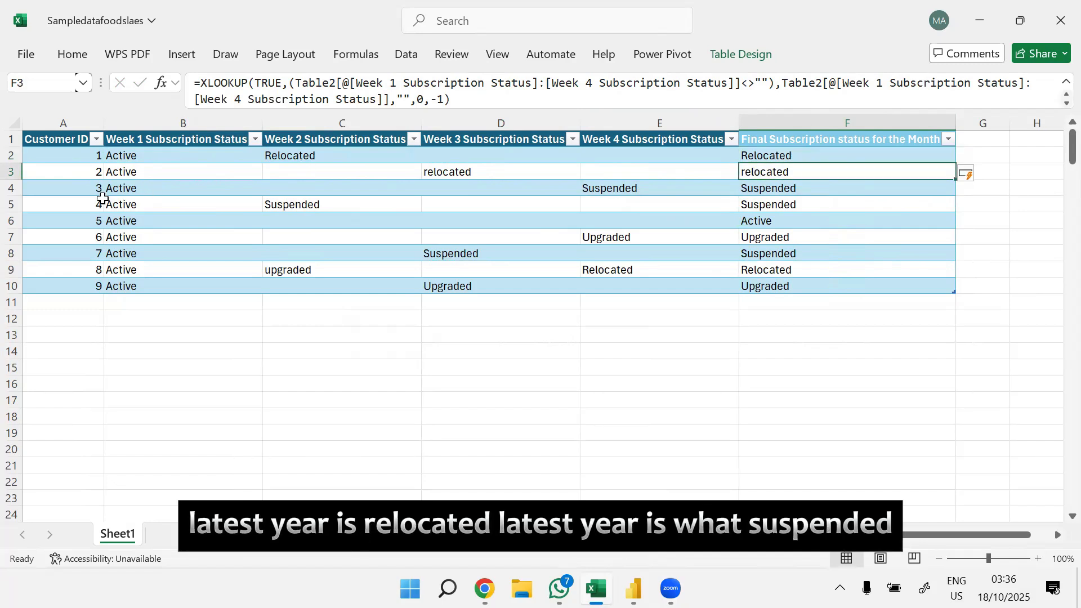
left_click(617, 186)
left_click(802, 188)
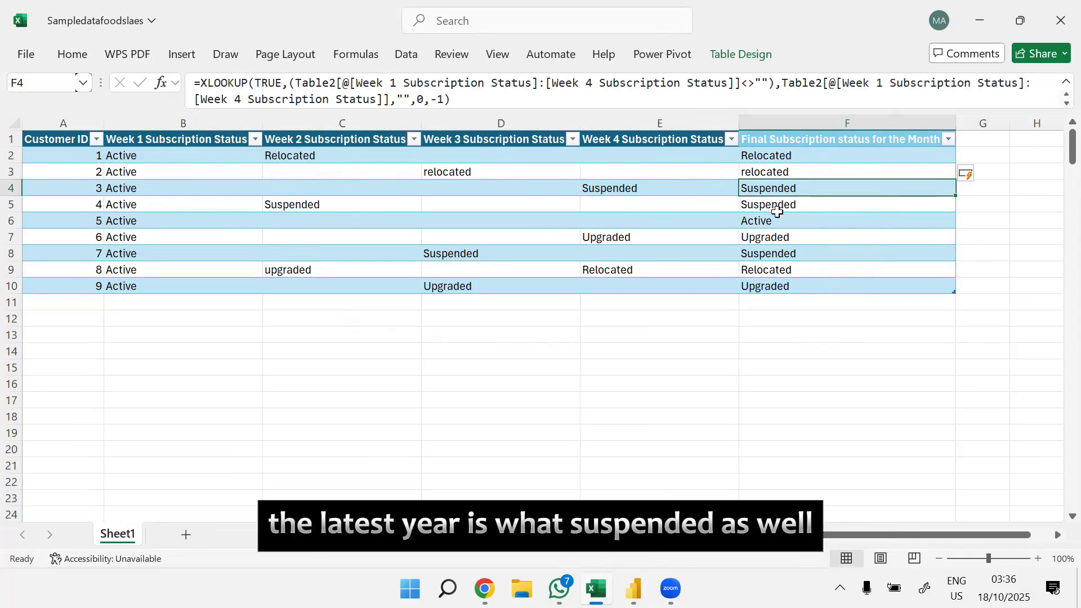
left_click(296, 205)
left_click(784, 204)
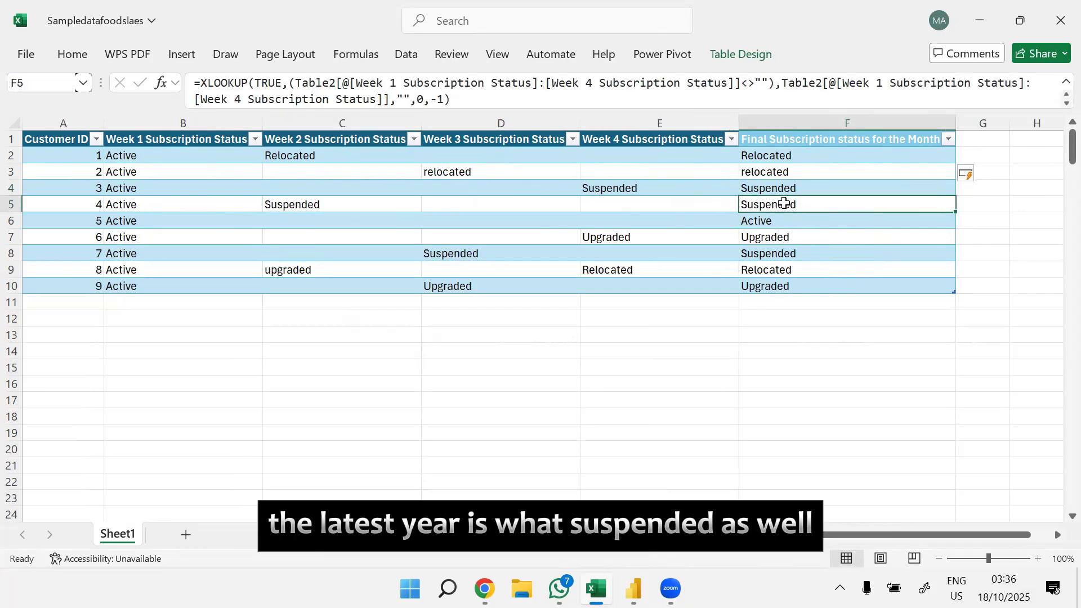
left_click(787, 220)
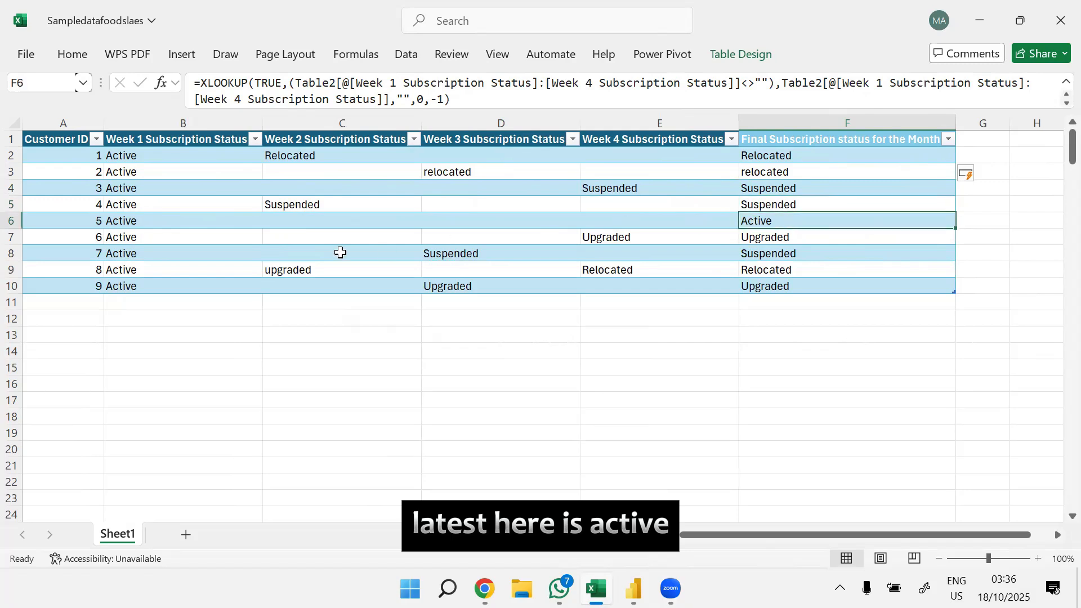
left_click(141, 221)
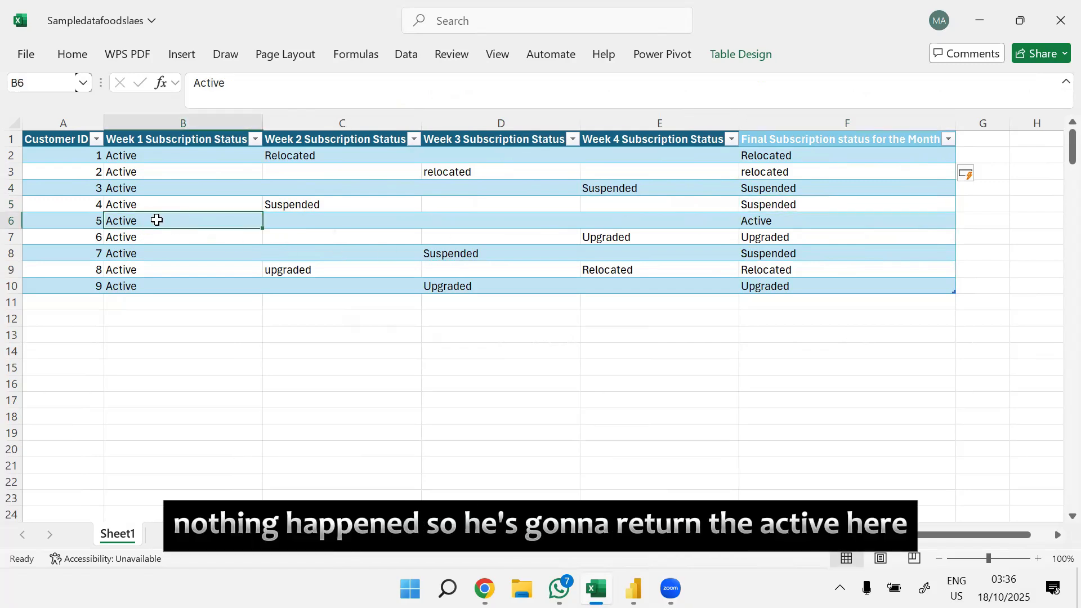
left_click(796, 239)
left_click(457, 253)
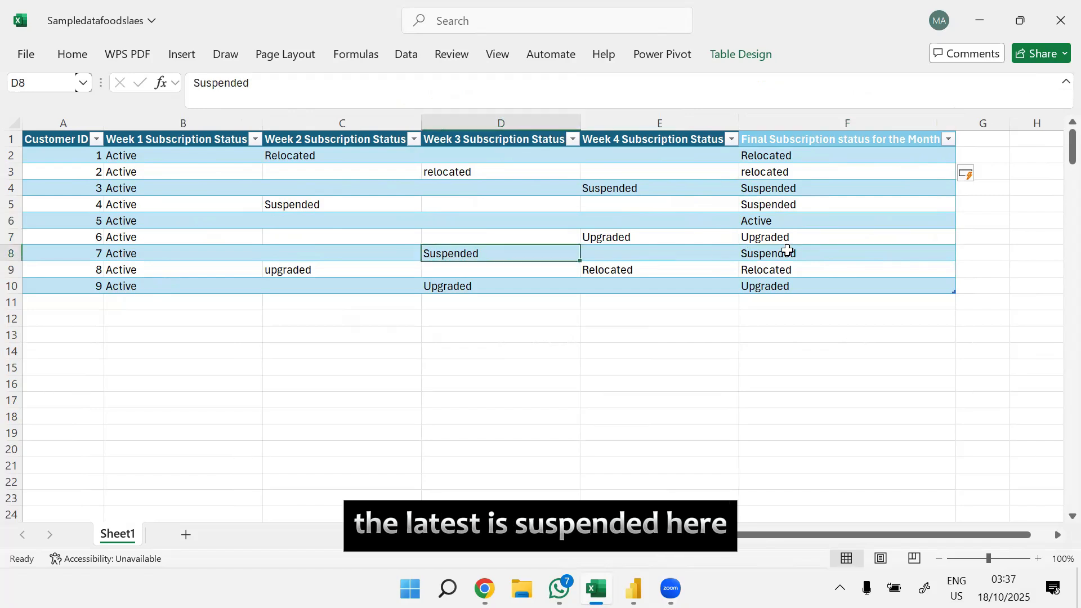
left_click(787, 250)
left_click(394, 270)
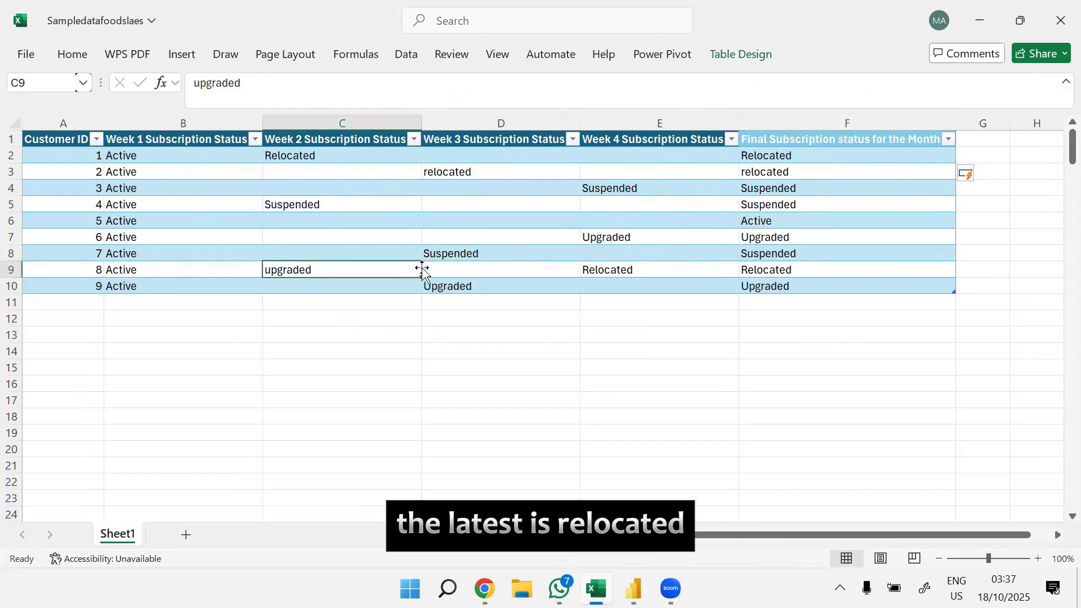
left_click(754, 268)
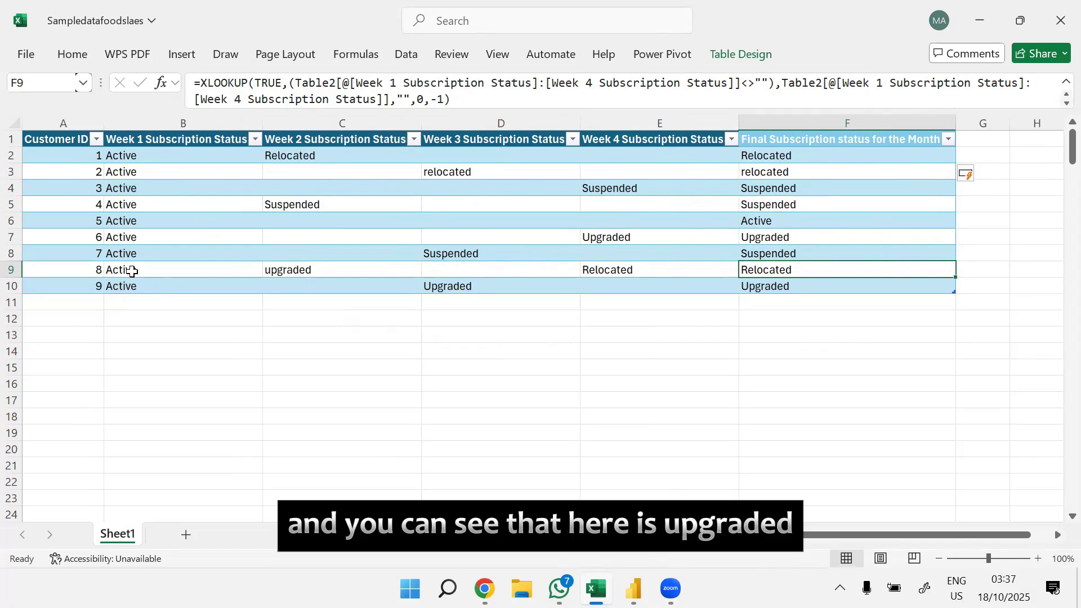
left_click(830, 283)
left_click_drag(805, 158, 820, 286)
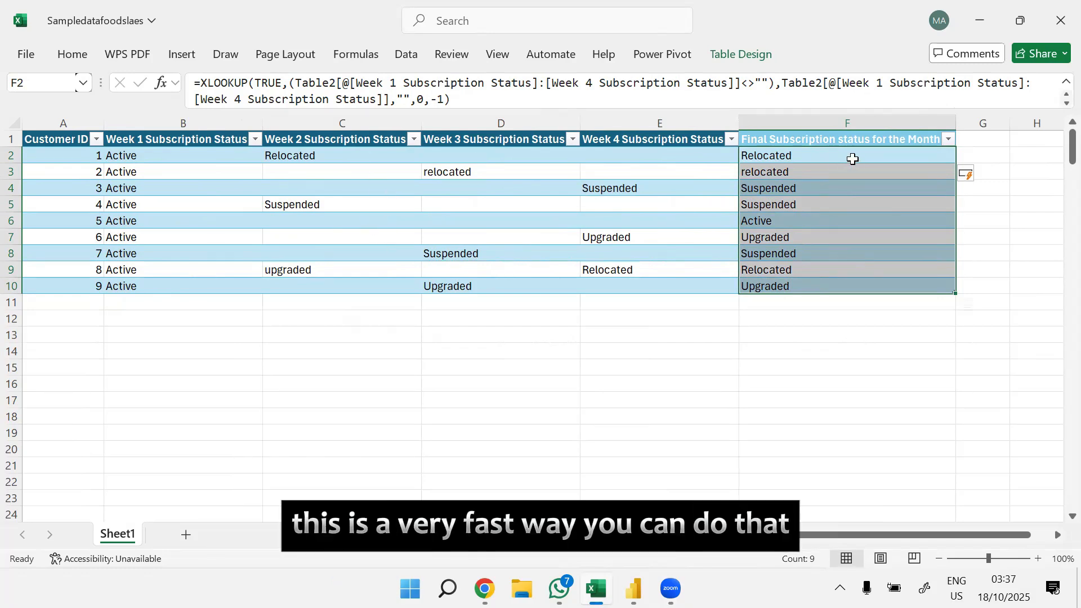
left_click(853, 159)
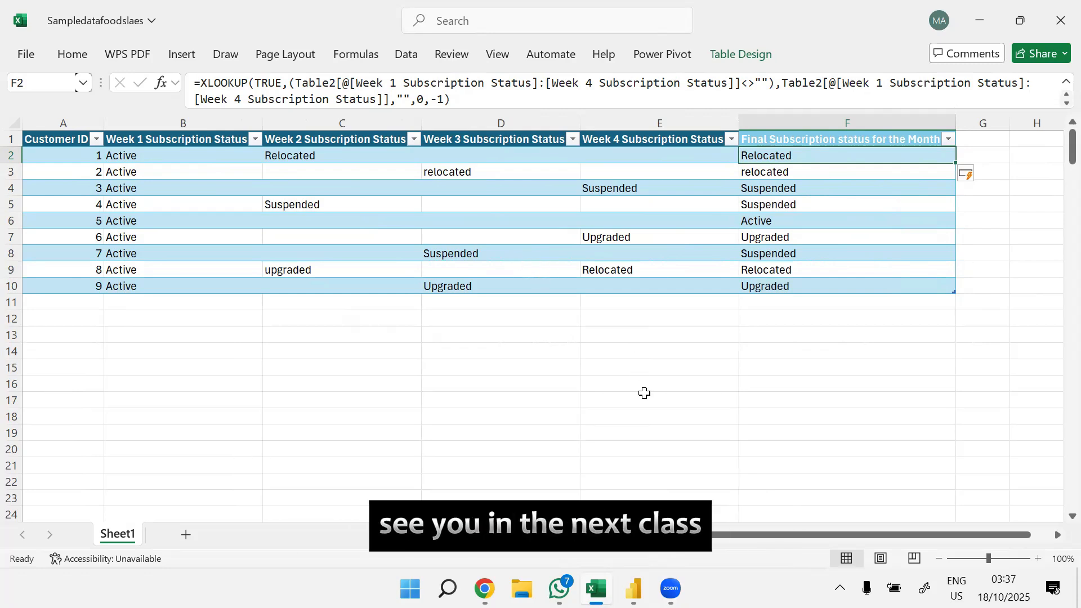
key("alt+Tab")
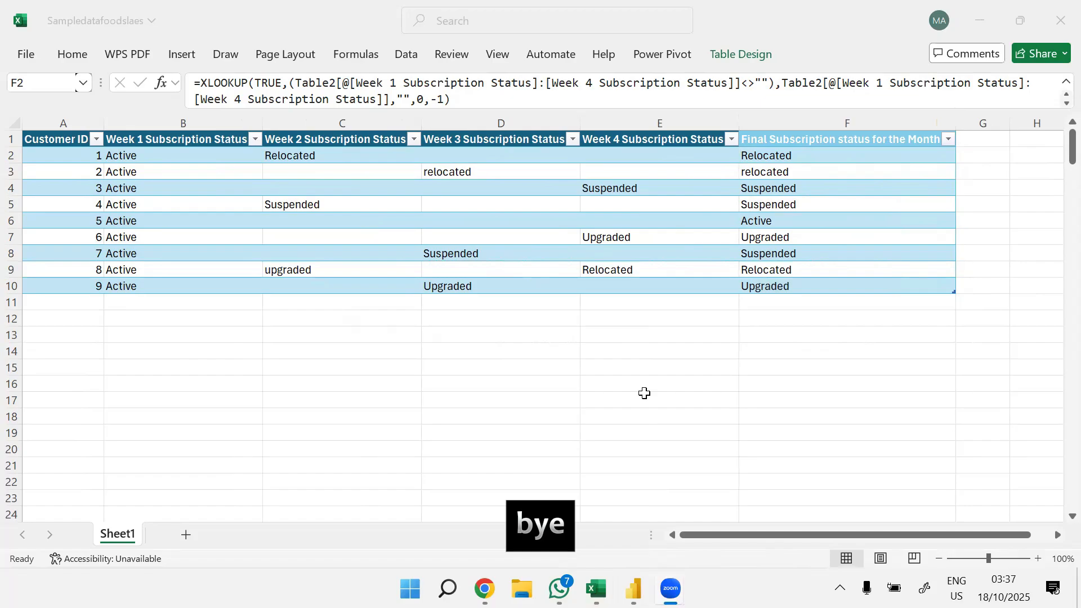